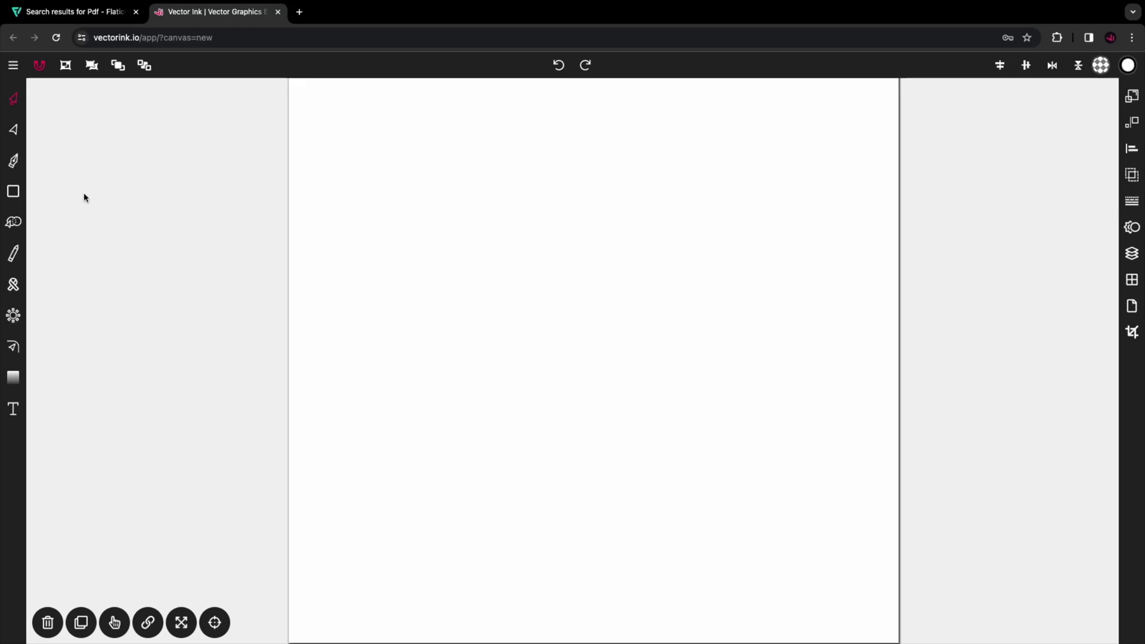
Draw a circle with the Circle tool, centre it on the page and enlarge it
left_click(13, 192)
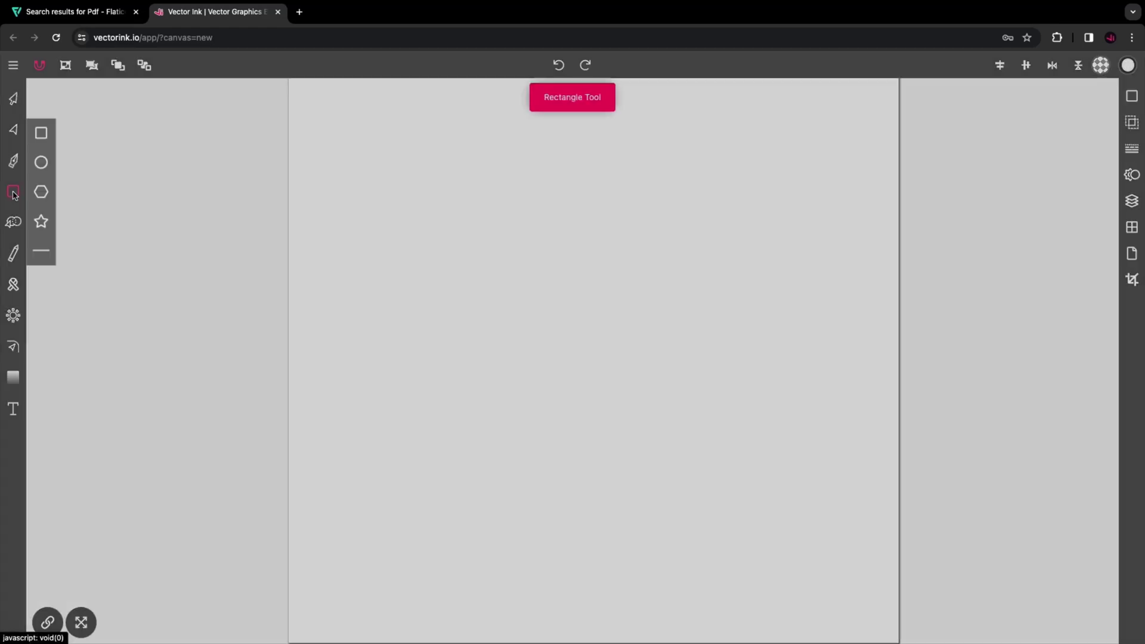
left_click(34, 166)
left_click(476, 257)
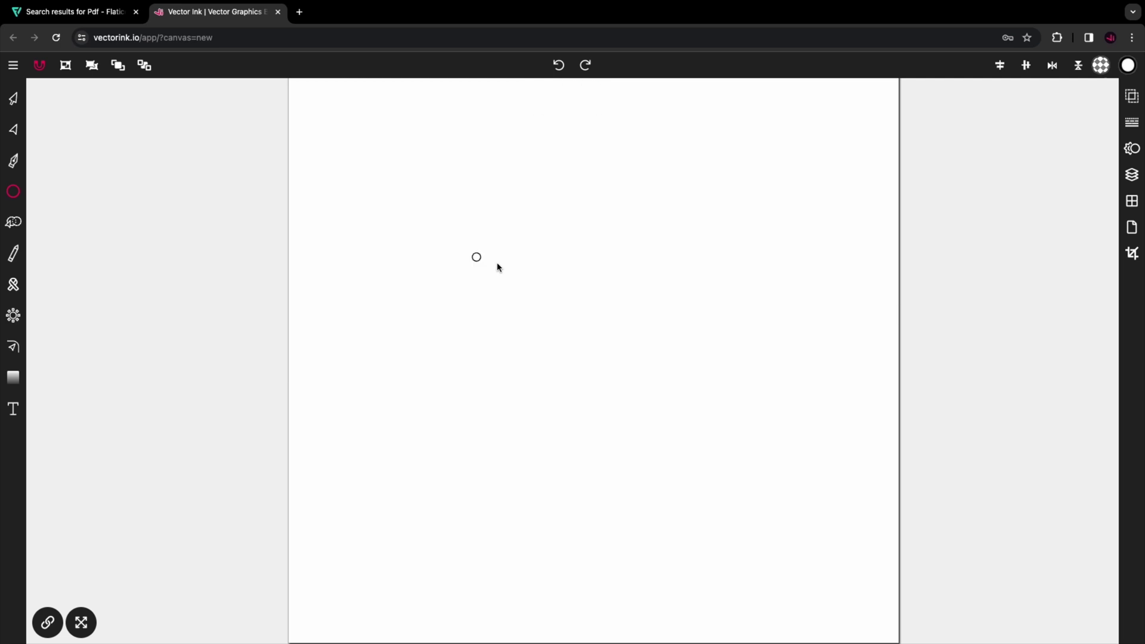
left_click(13, 99)
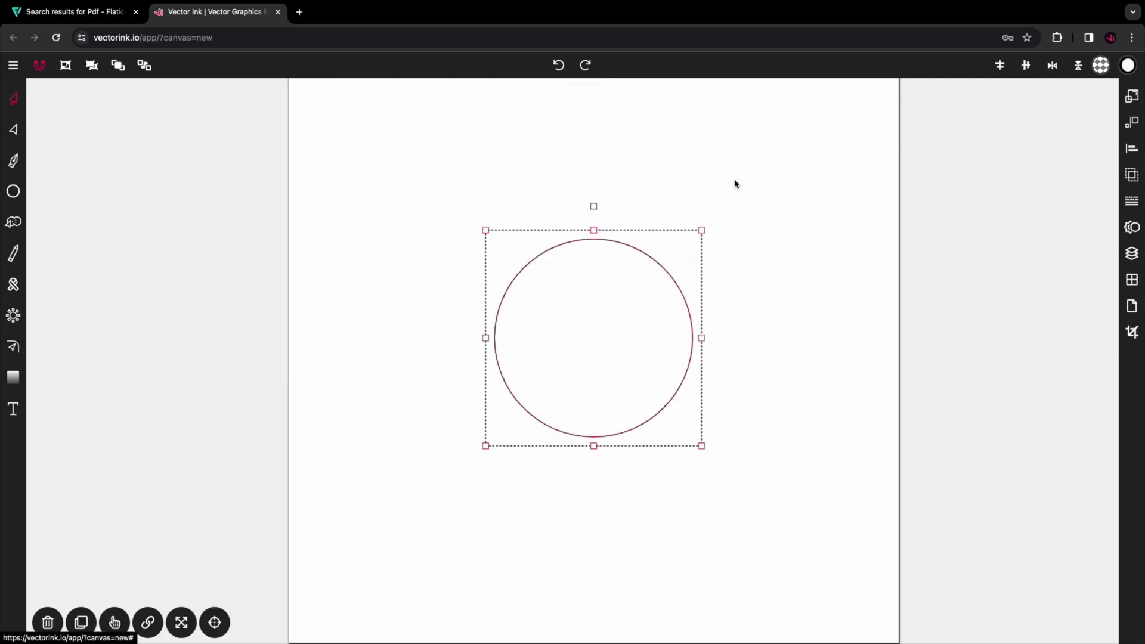
left_click(707, 225)
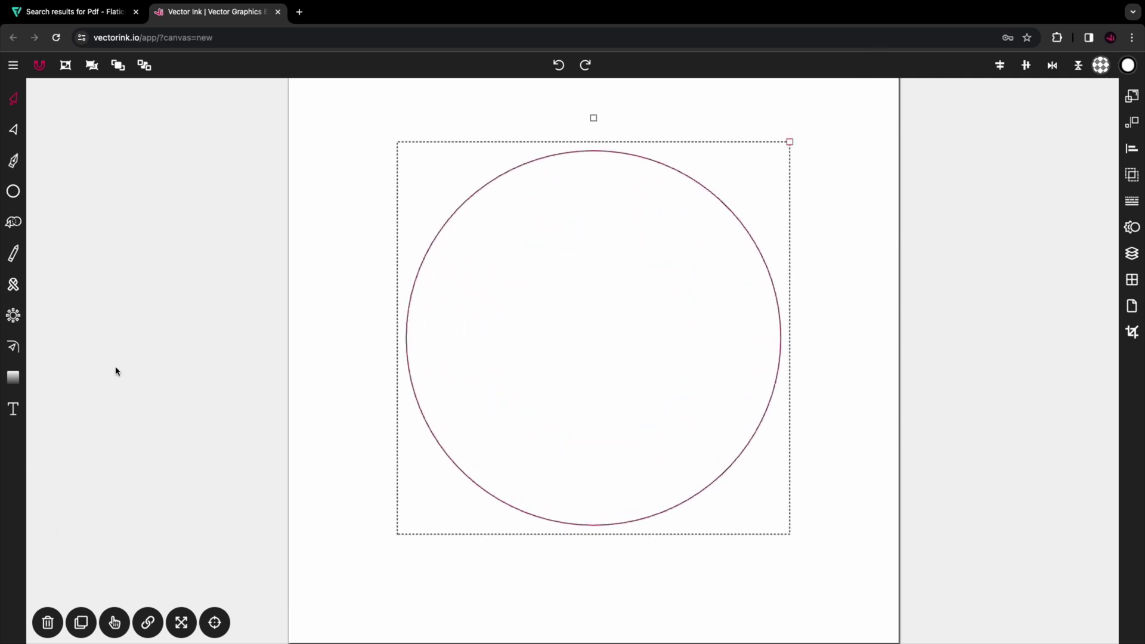
Duplicate the circle twice, shrinking each copy slightly inside the previous one
left_click(83, 623)
left_click_drag(789, 143, 700, 211)
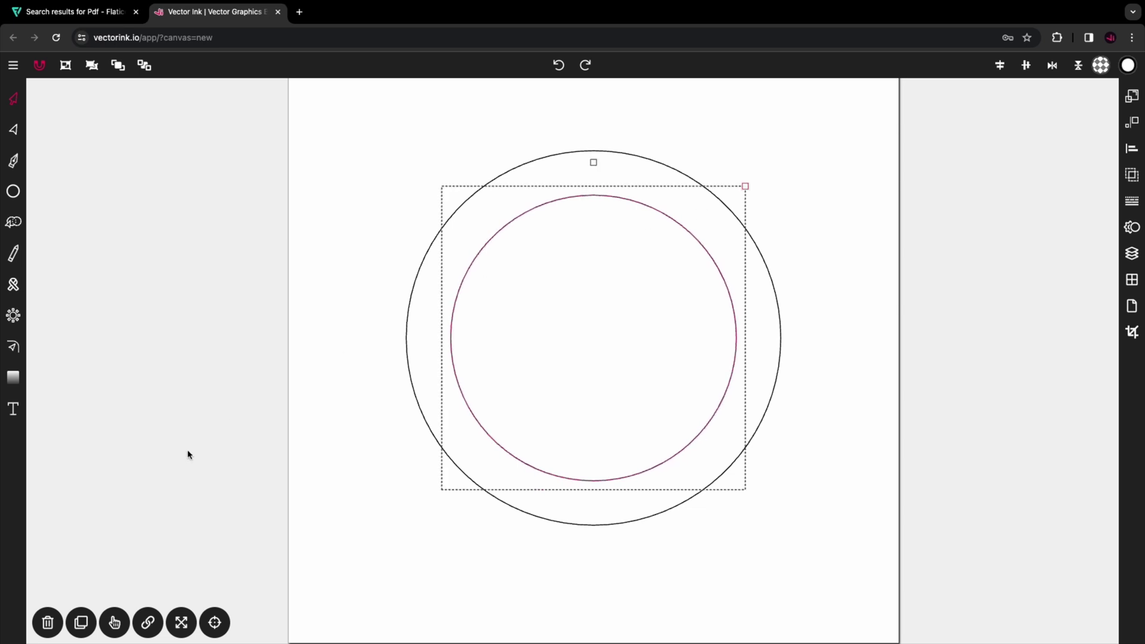
left_click(75, 631)
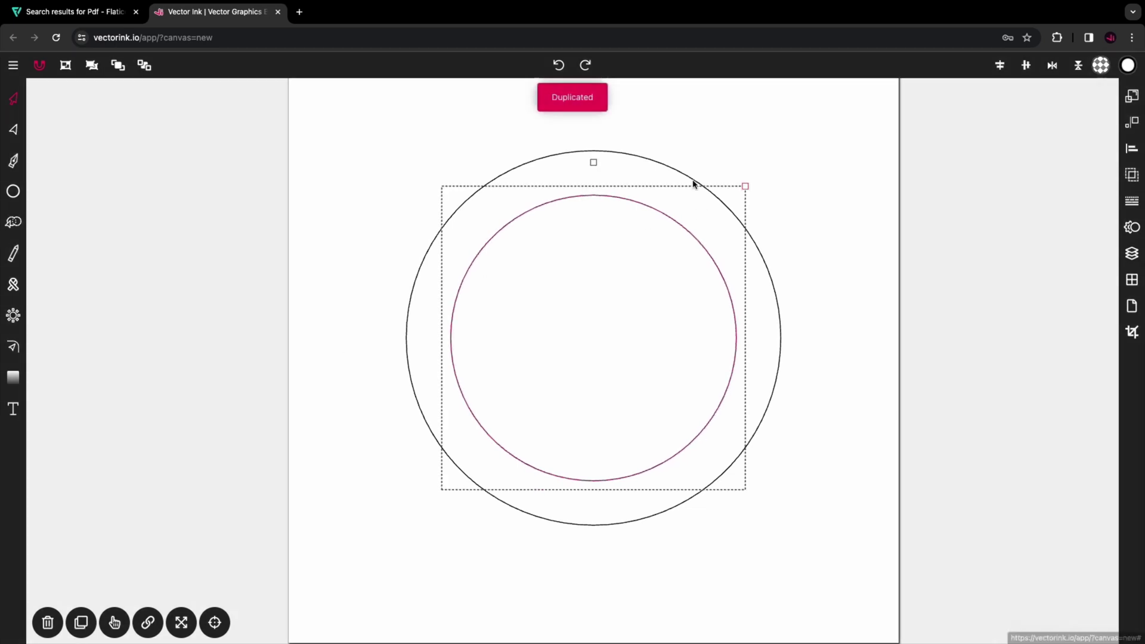
left_click(741, 191)
left_click_drag(741, 191, 728, 195)
left_click(814, 183)
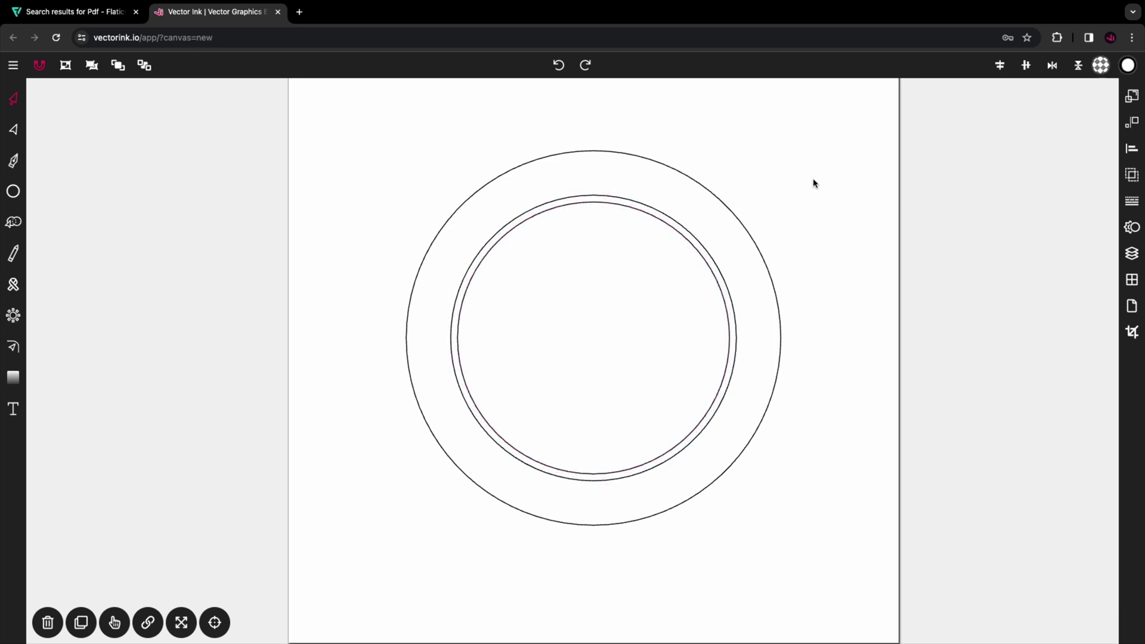
Undo the first six-point star and set the Star tool to 5 points, radius 3
left_click(10, 202)
left_click(42, 220)
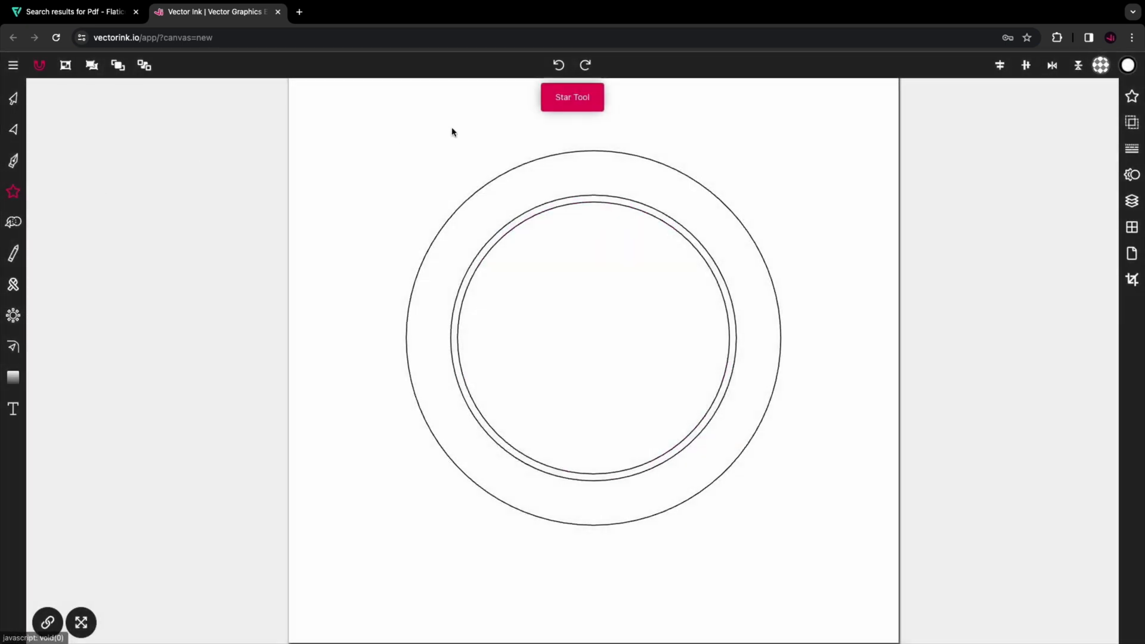
left_click_drag(588, 174, 601, 188)
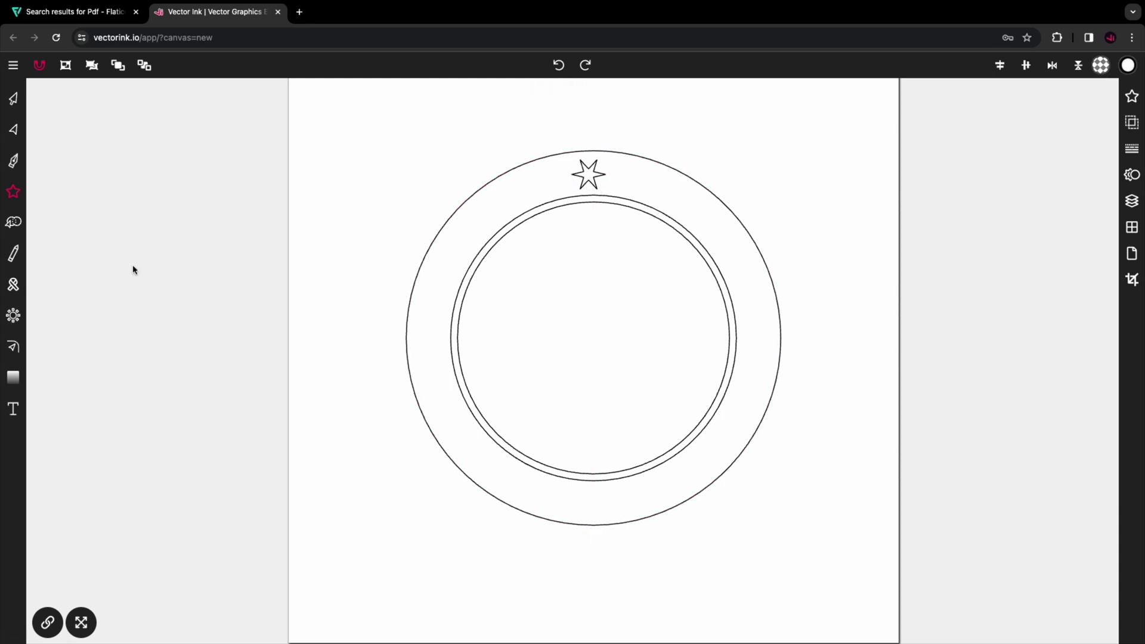
left_click(559, 66)
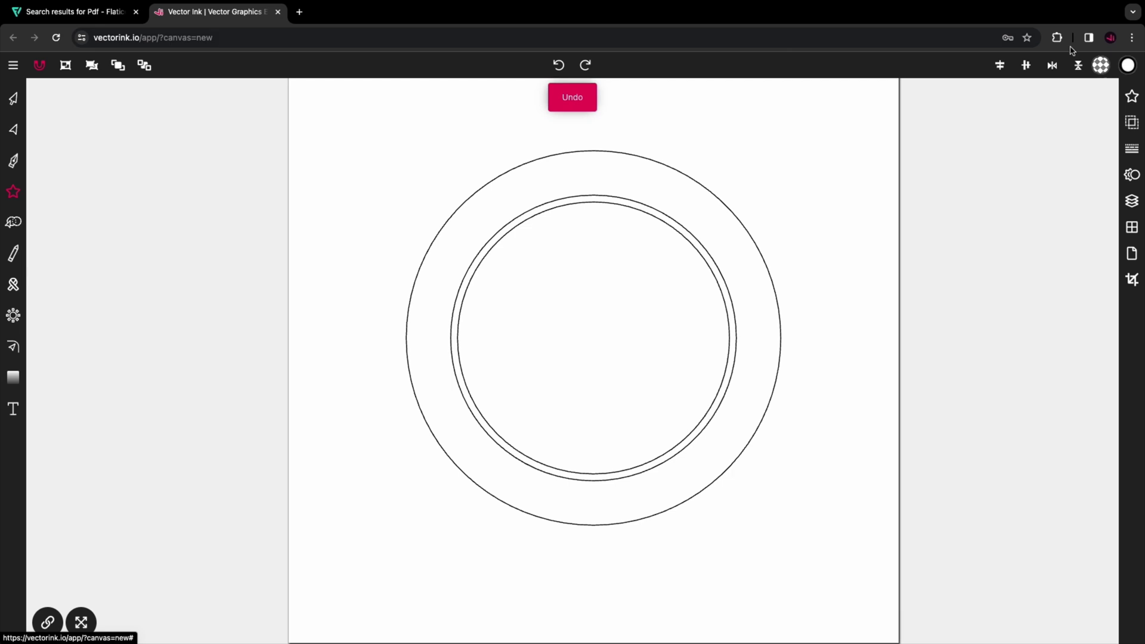
left_click(1132, 96)
left_click(982, 121)
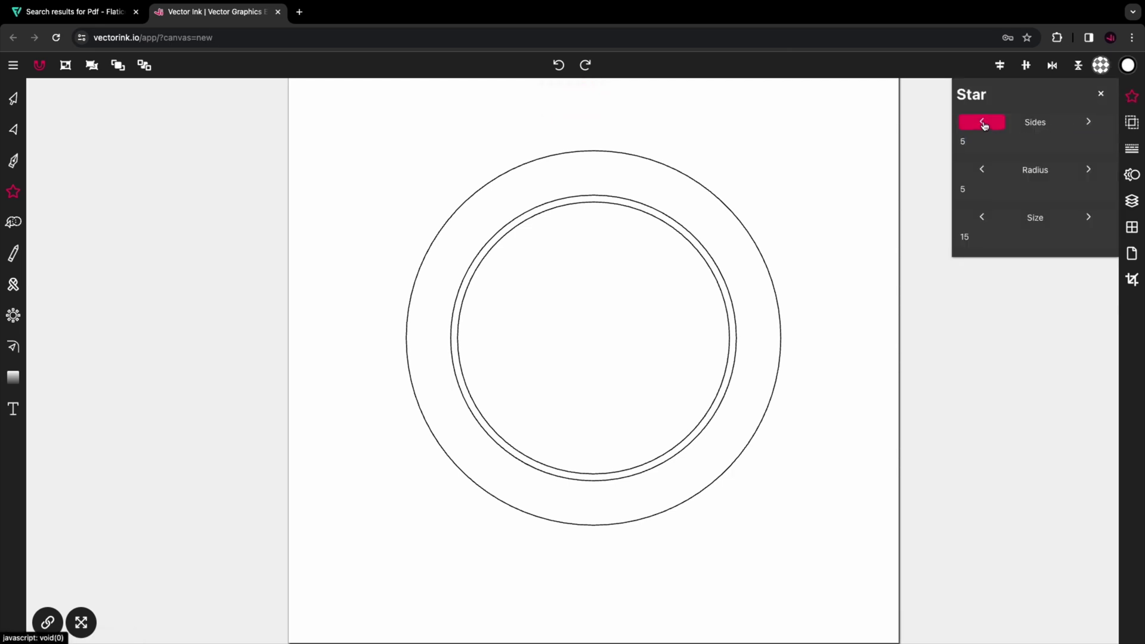
left_click(981, 170)
left_click(978, 172)
Raise the star radius to 6 and redraw a fuller star at the ring's top
left_click_drag(594, 172, 617, 181)
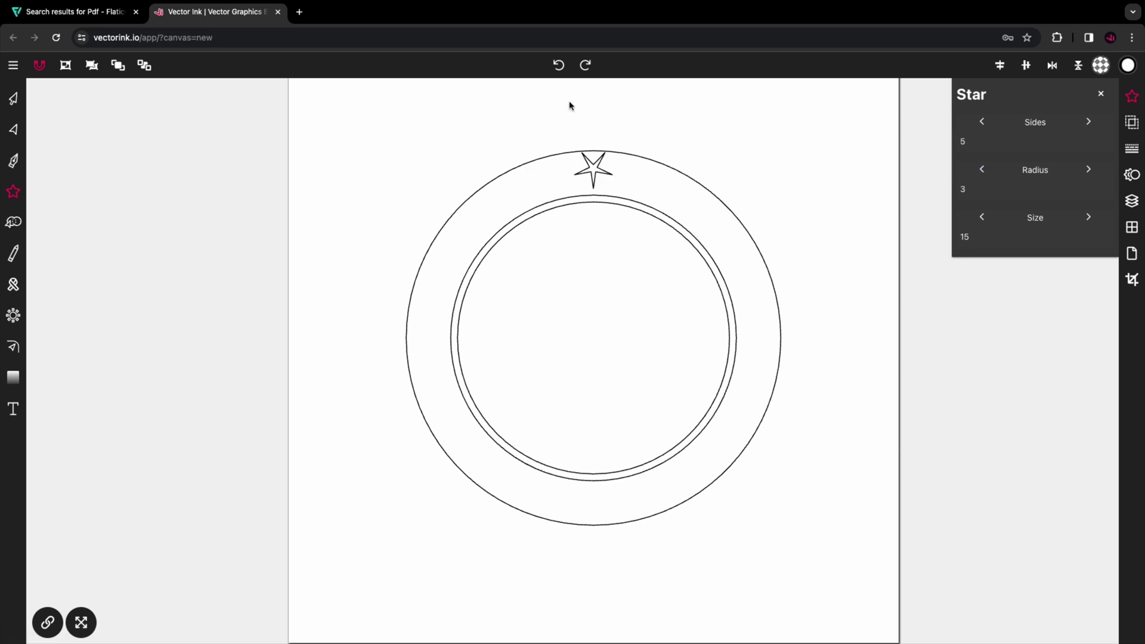
left_click(559, 65)
left_click(1096, 171)
left_click(1096, 172)
left_click(1098, 173)
mouse_move(575, 166)
left_mouse_down()
mouse_move(603, 179)
mouse_move(586, 171)
left_mouse_up()
Rotate the star upright and nudge it slightly down into the ring band
left_click(13, 98)
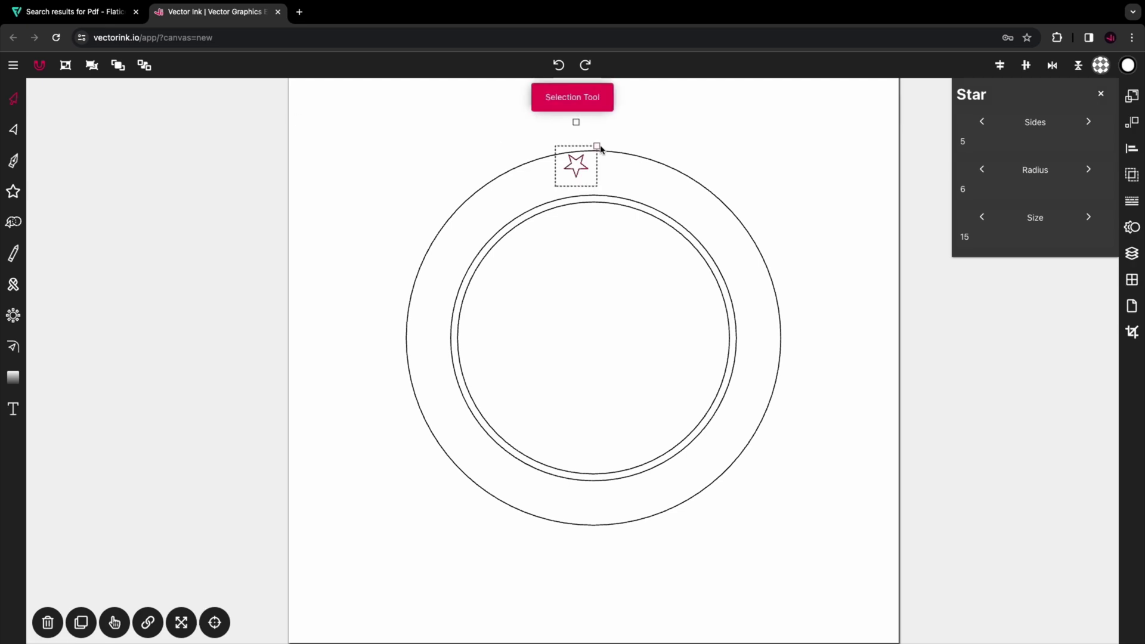
left_click_drag(576, 126, 604, 160)
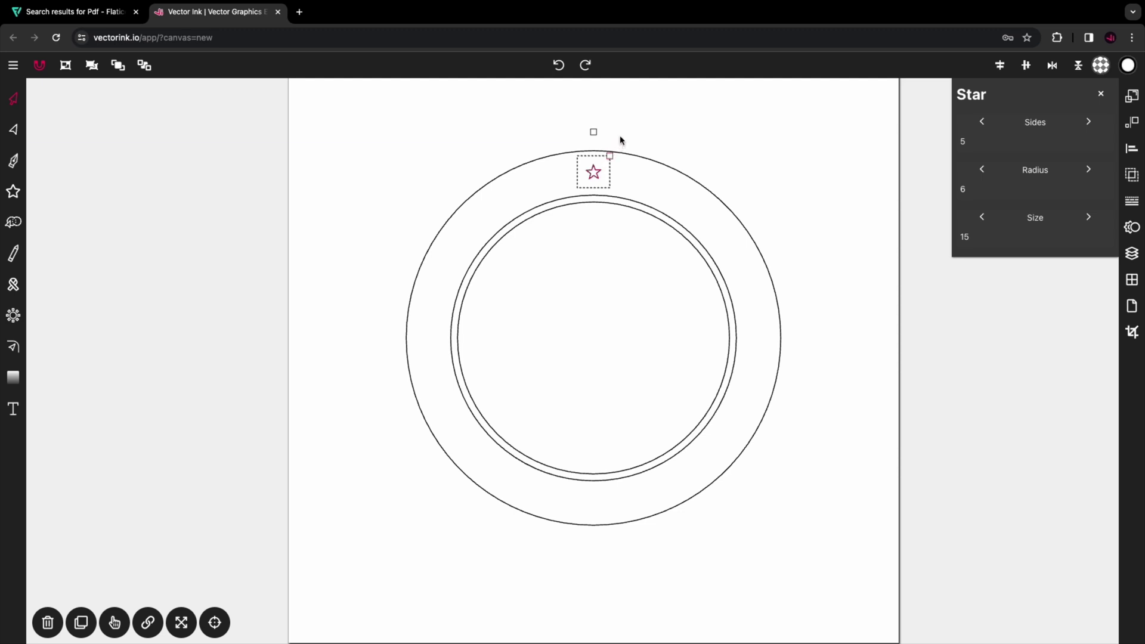
left_click(623, 137)
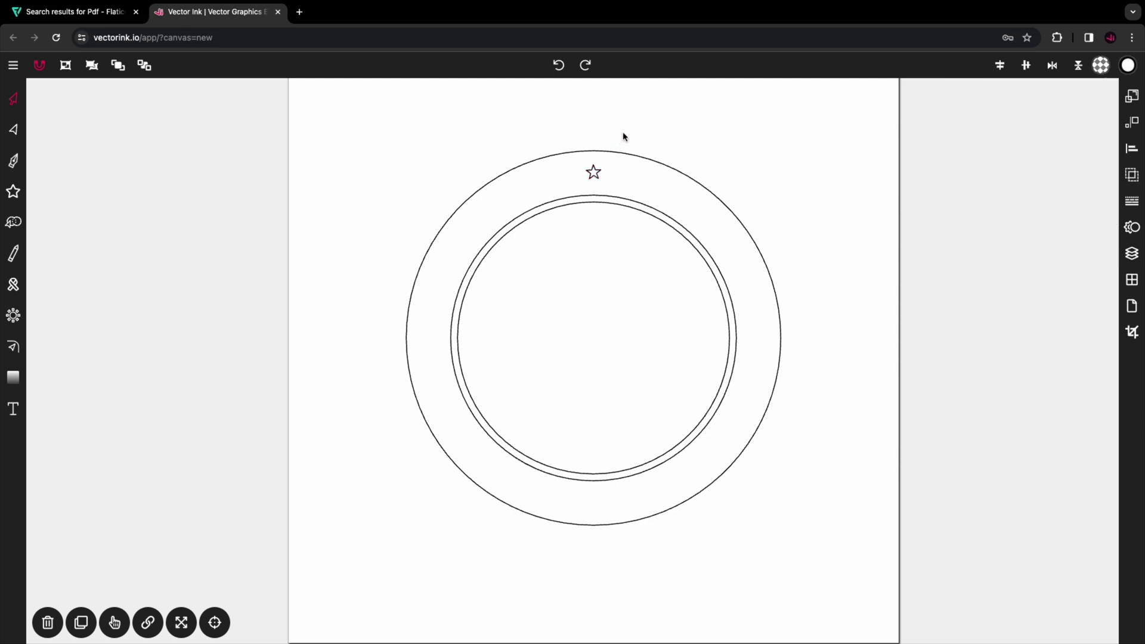
left_click(594, 173)
key("Down")
Apply a radial copy to the star, centred on the ring's centre
left_click(13, 315)
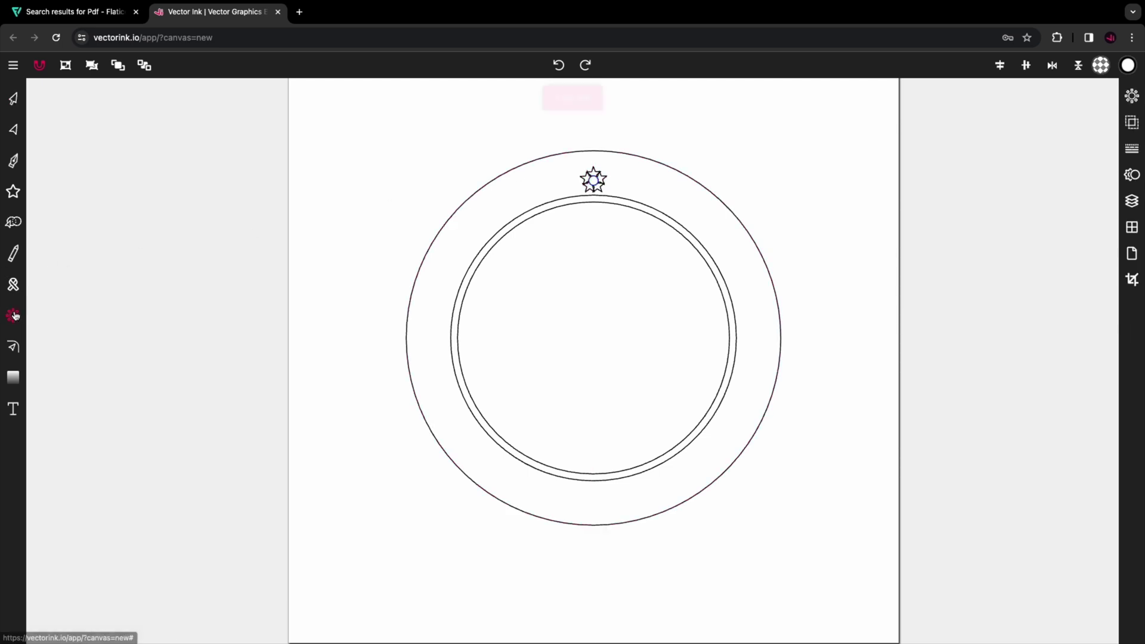
left_click_drag(471, 436, 483, 433)
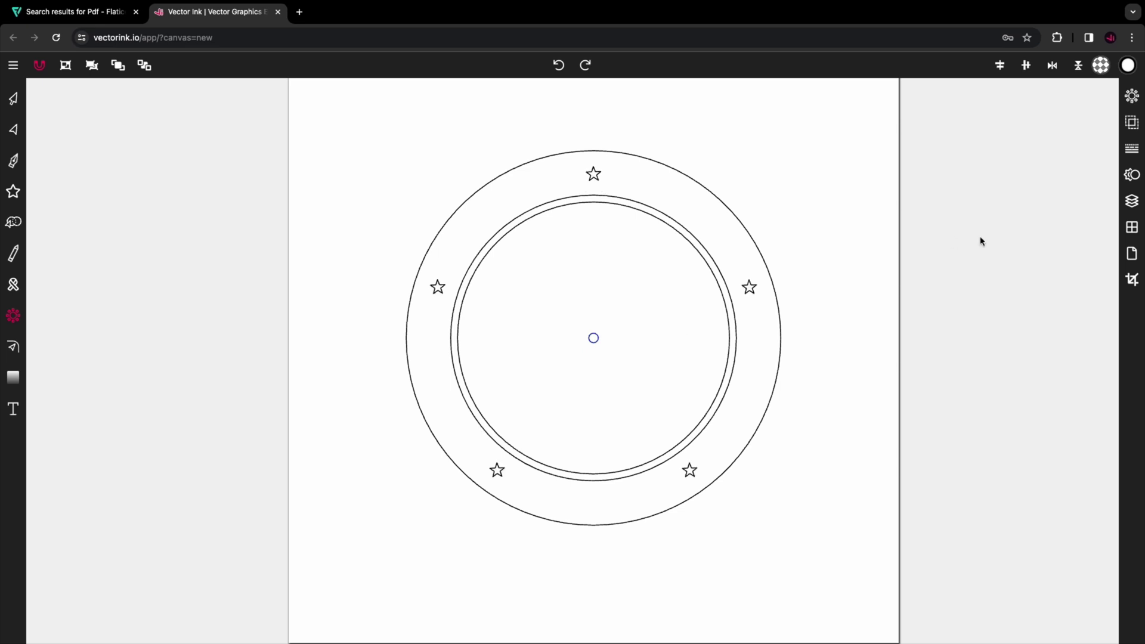
left_click(1132, 97)
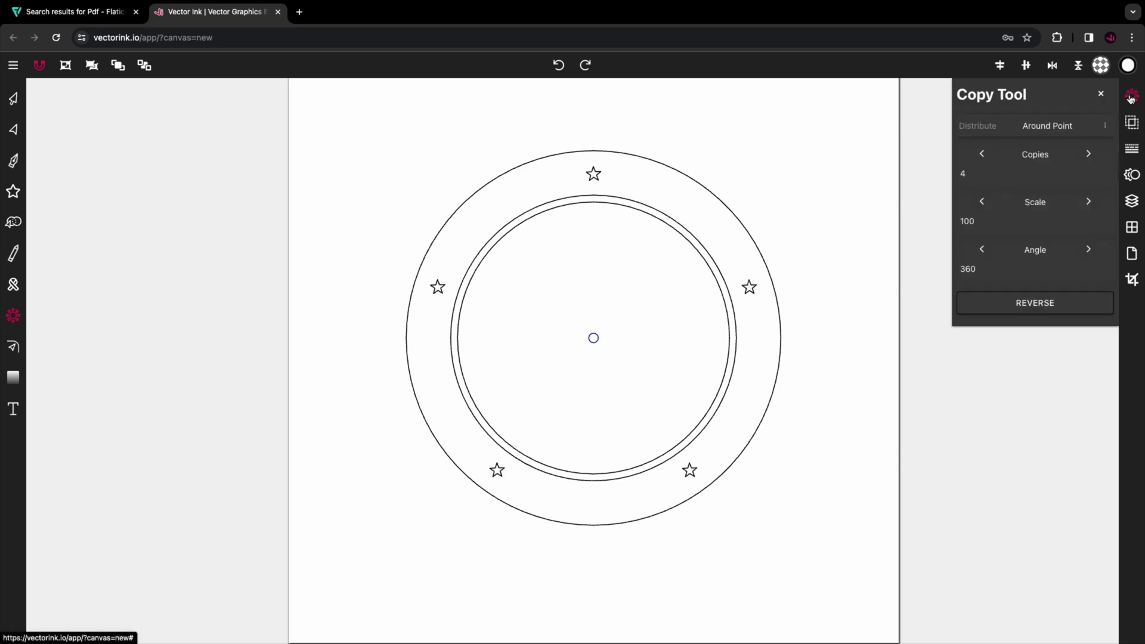
Raise the radial copy count to 22 so stars fill the band, then finish
left_click(1089, 155)
left_click(1088, 154)
left_click(1088, 154)
left_click(1089, 155)
left_click(1083, 156)
left_click(1084, 156)
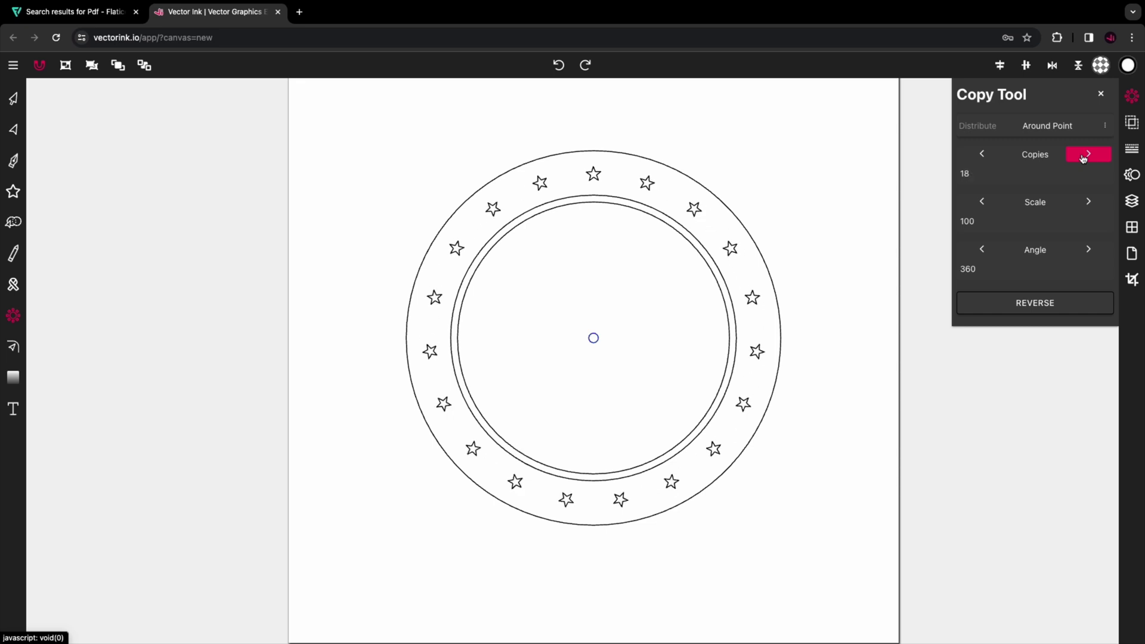
left_click(1083, 156)
left_click(1084, 156)
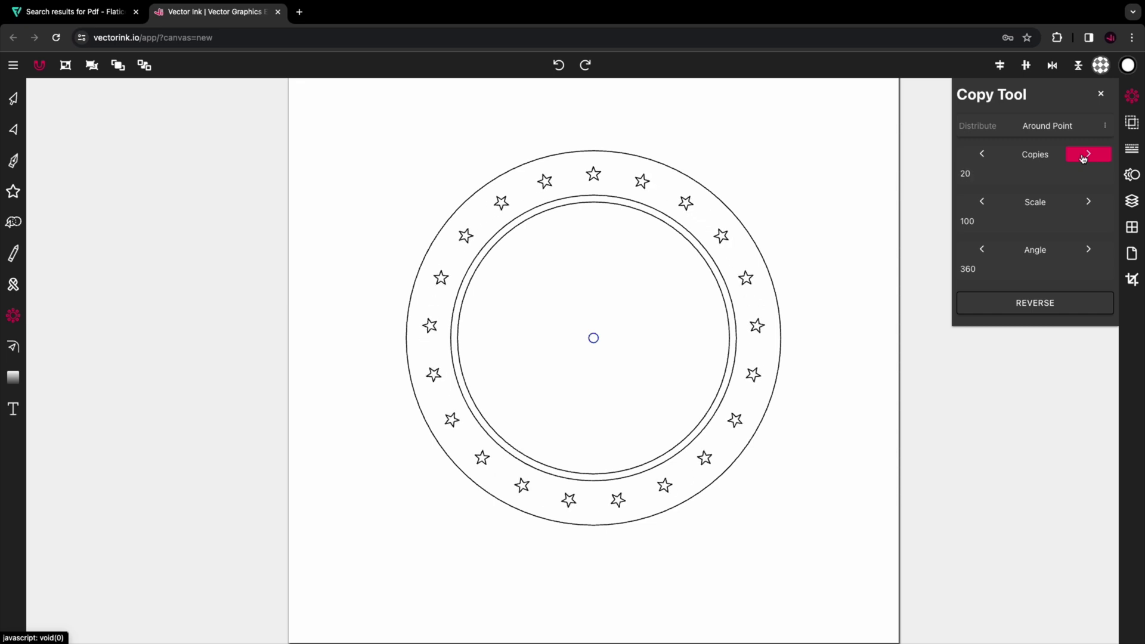
left_click(1084, 156)
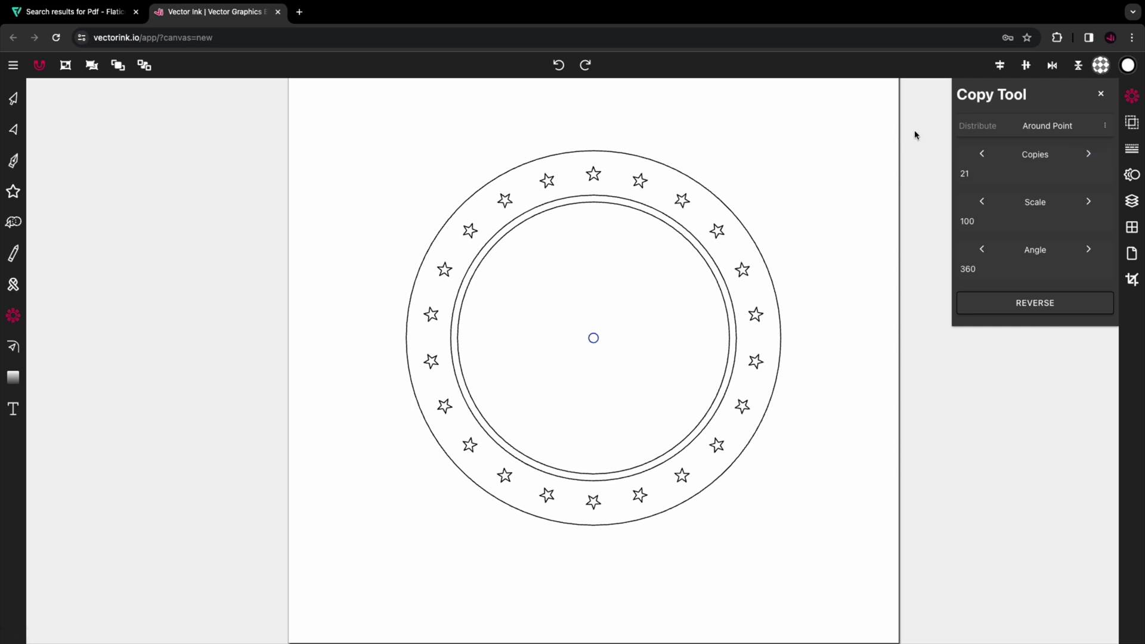
left_click(1084, 156)
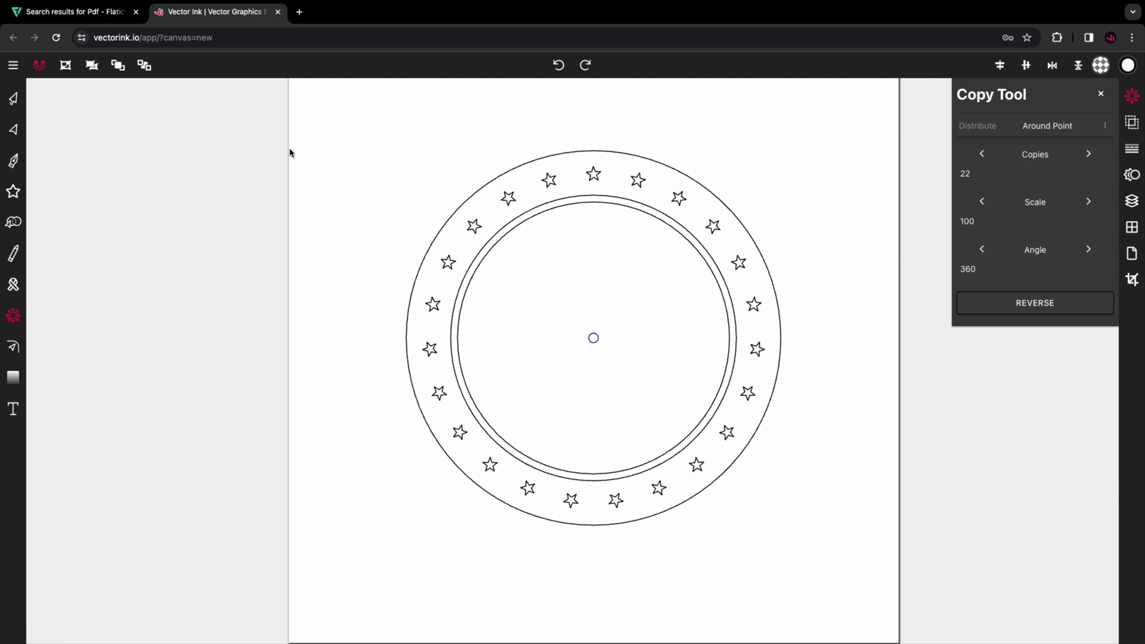
left_click(5, 96)
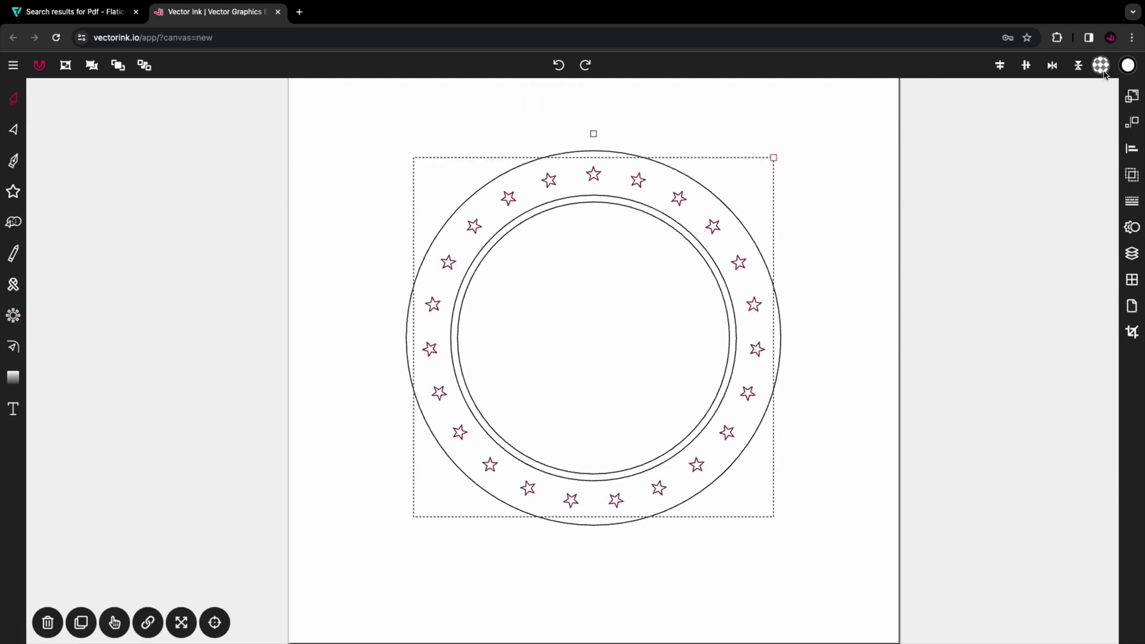
left_click(1025, 124)
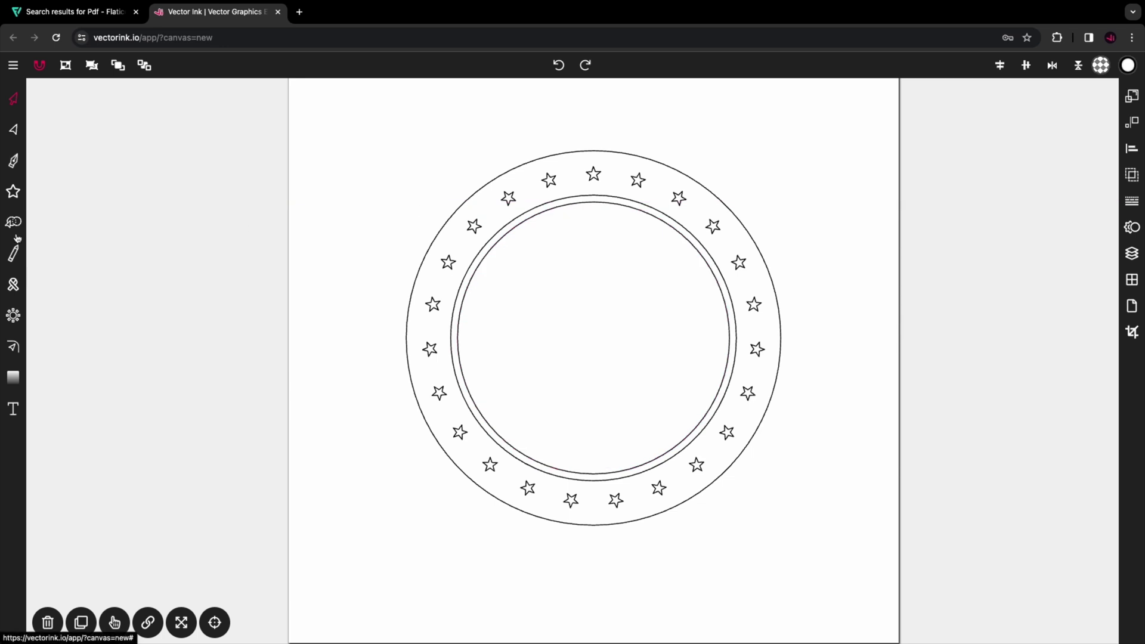
Duplicate the inner circle and shrink the copy to sit just inside it
left_click(612, 203)
left_click(81, 622)
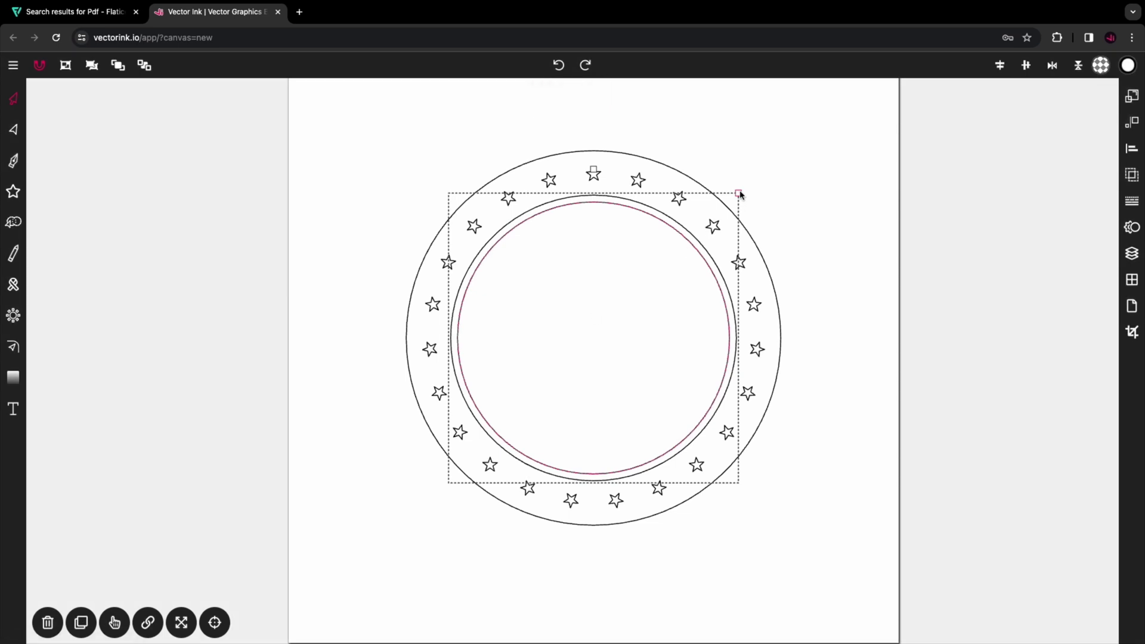
left_click_drag(739, 192, 731, 203)
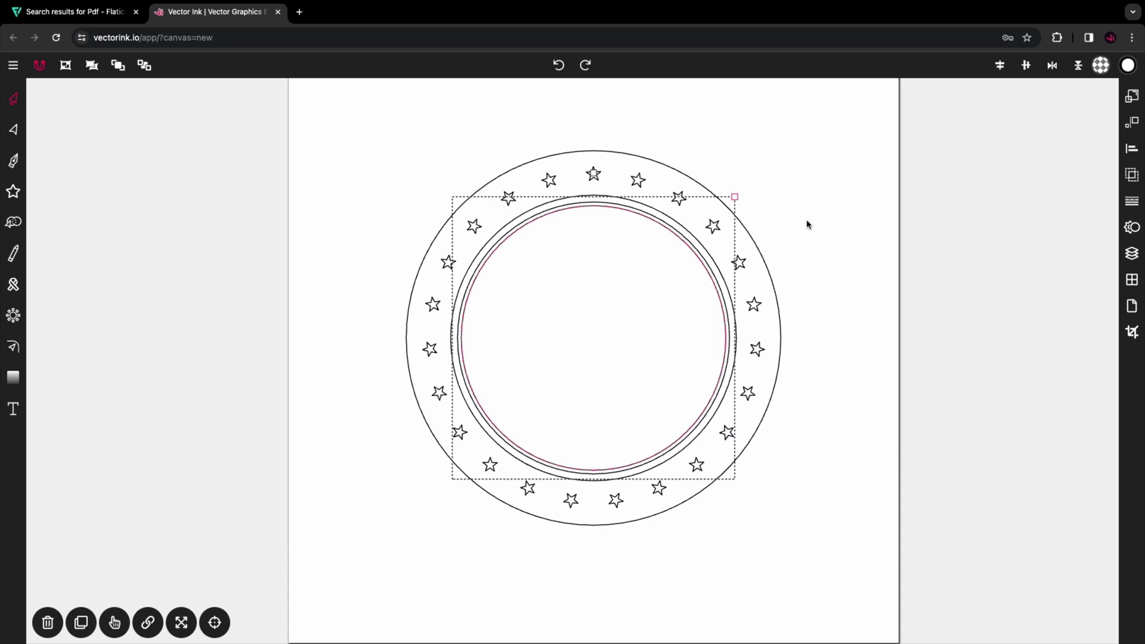
left_click(838, 232)
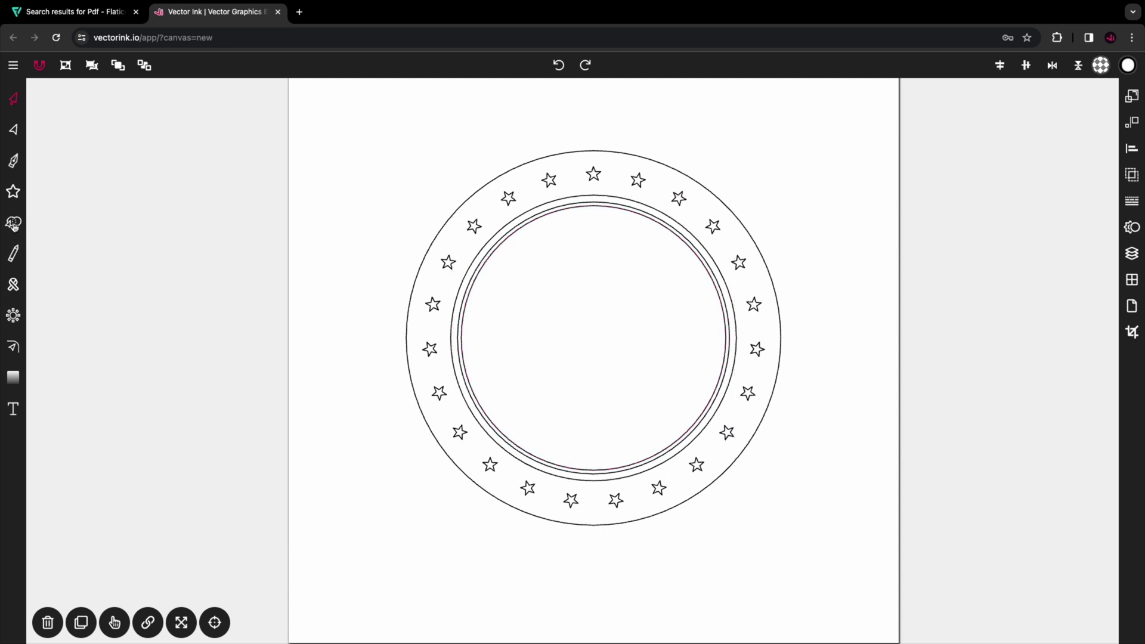
Draw a wide rectangle across the inner circle, centred vertically and horizontally
left_click(13, 192)
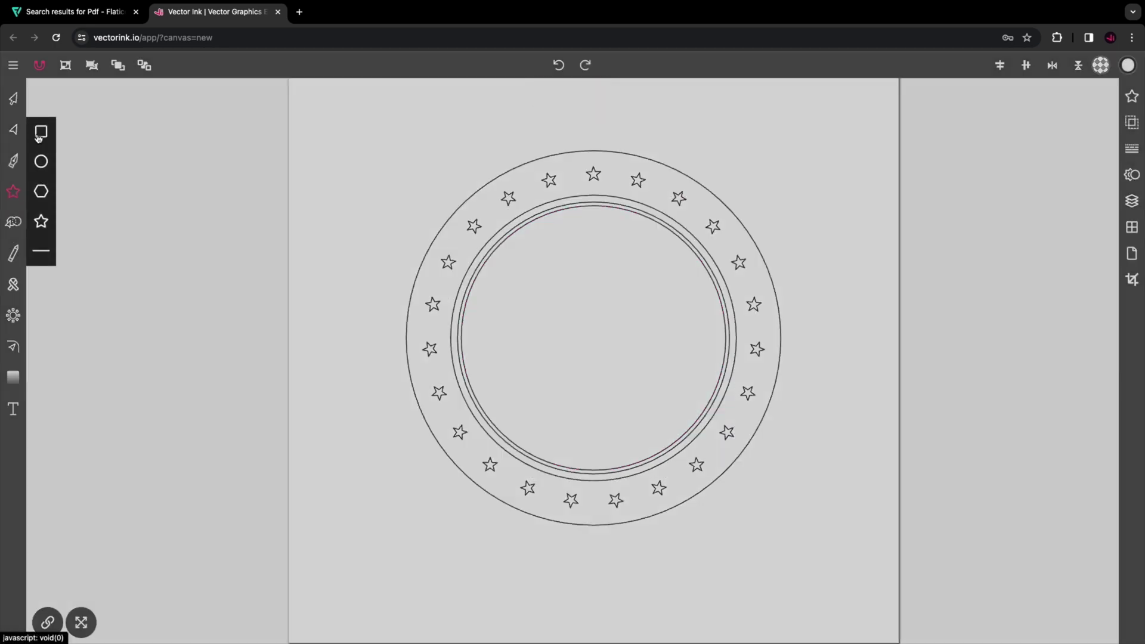
left_click(38, 137)
left_click_drag(457, 313, 734, 385)
left_click(11, 99)
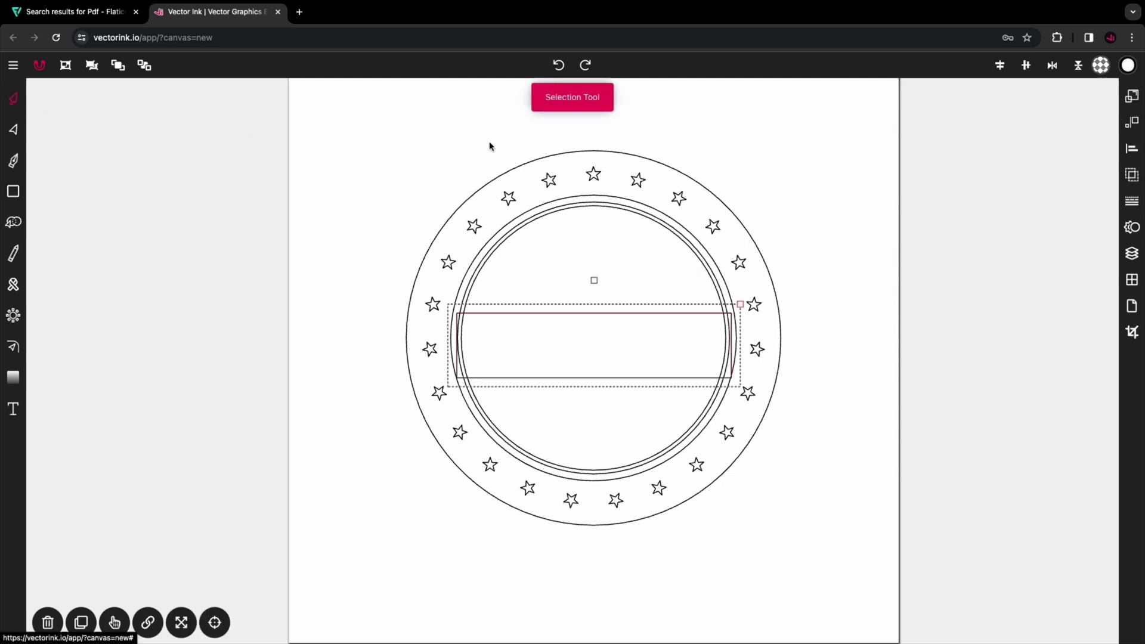
left_click(1025, 65)
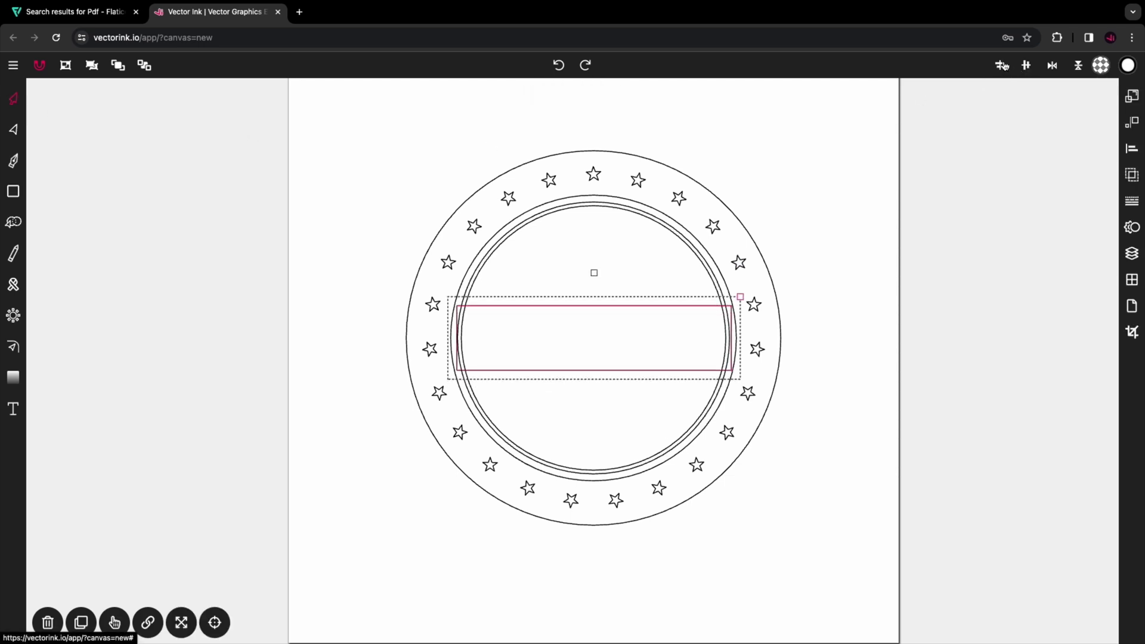
left_click(1001, 66)
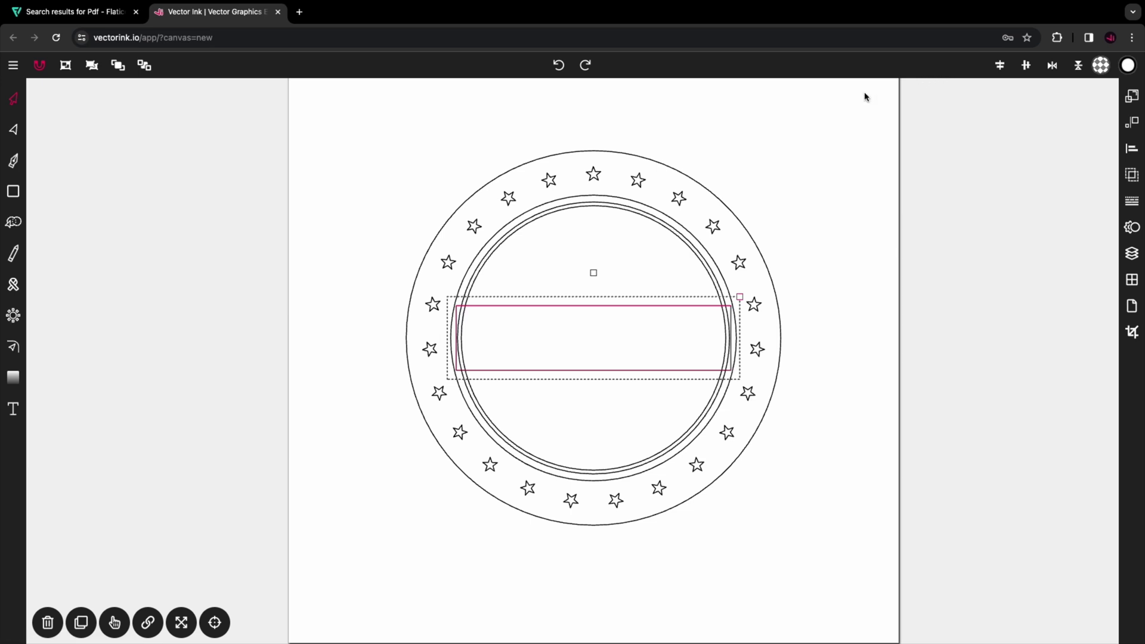
Merge the rectangle with the inner circle using Path Builder and delete the leftover circle
left_click(12, 223)
mouse_move(501, 328)
left_mouse_down()
mouse_move(490, 328)
mouse_move(532, 348)
mouse_move(704, 341)
left_mouse_up()
left_click(9, 102)
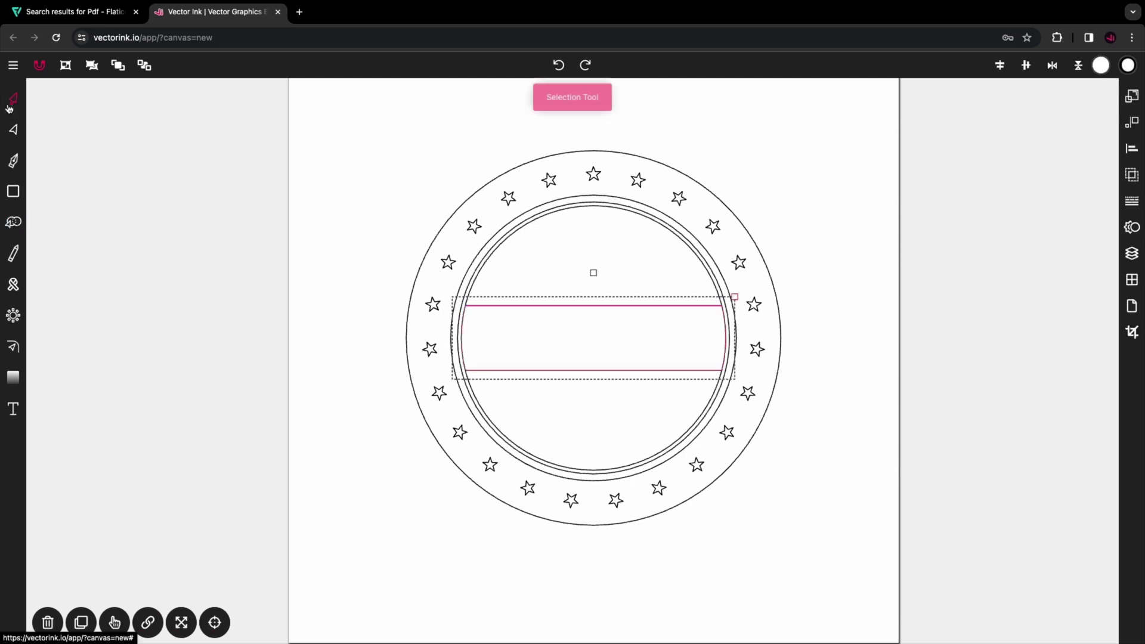
left_click(498, 251)
left_click(48, 622)
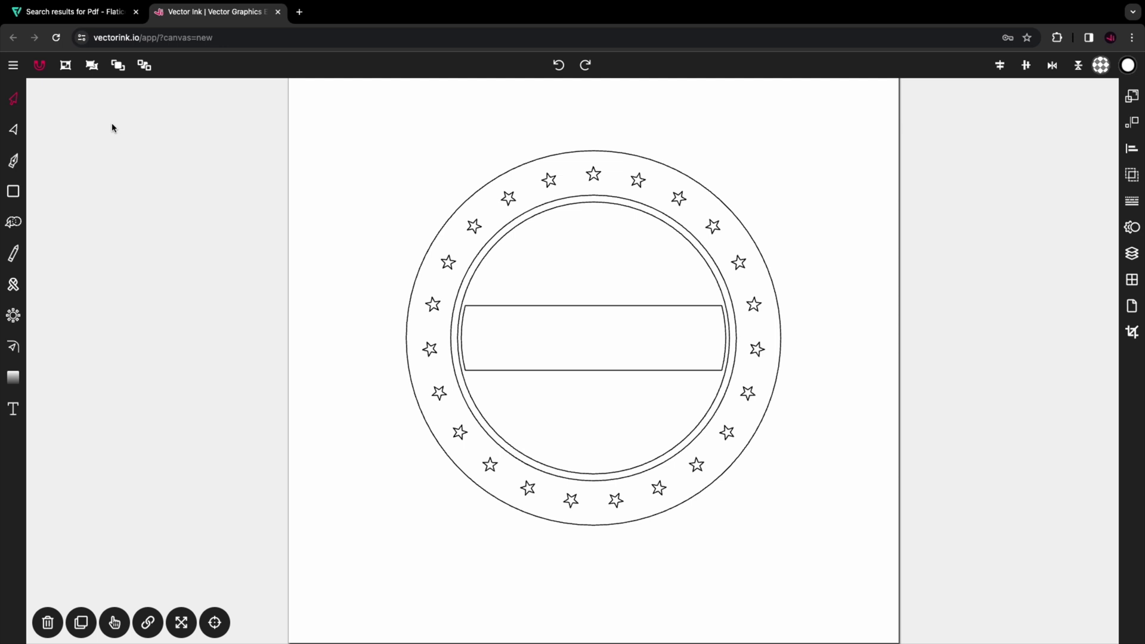
Search Flaticon for 'bycycle' icons, replacing the old 'pdf' search
left_click(88, 14)
left_click(70, 157)
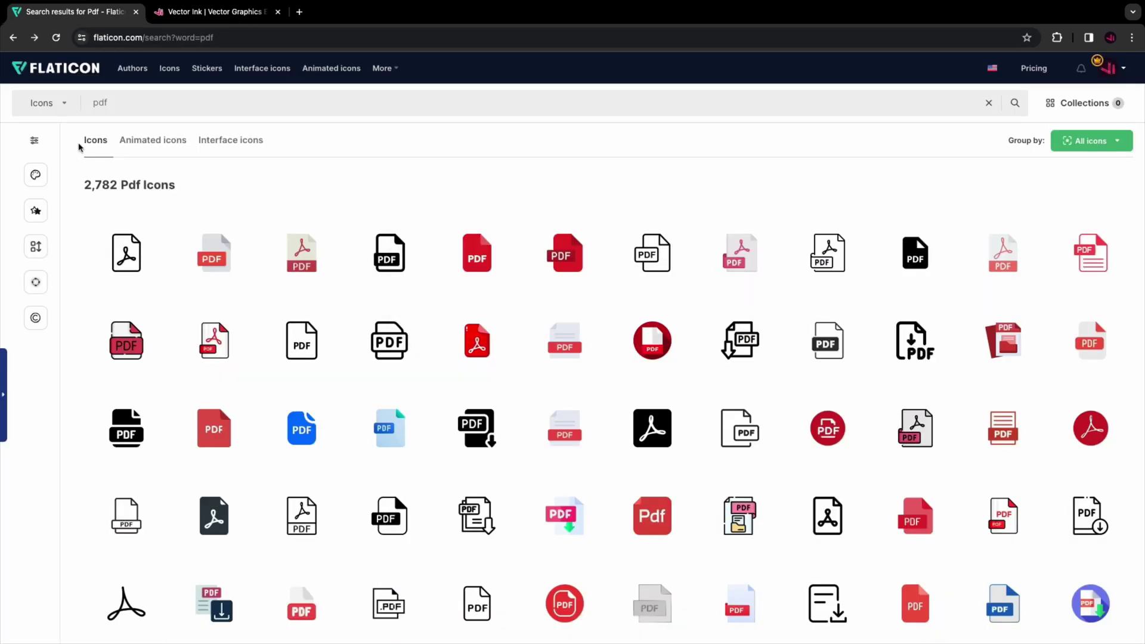
double_click(115, 108)
type("byc")
left_click(73, 173)
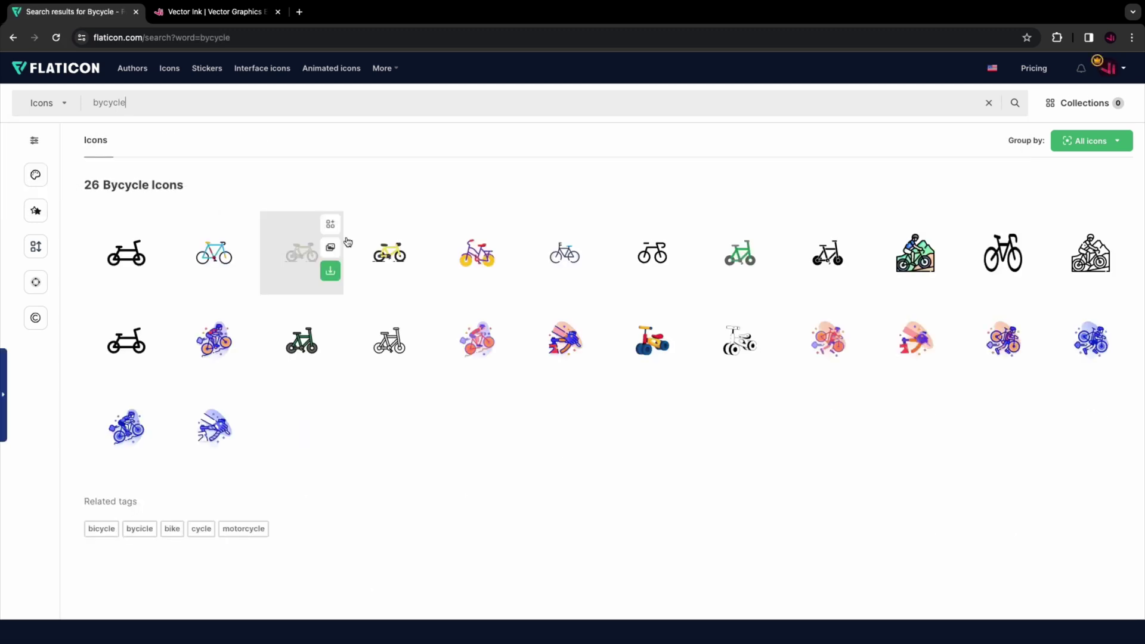
Browse the results and open the solid black bicycle icon's details
mouse_move(764, 268)
scroll(669, 265, "down", 2)
scroll(670, 266, "up", 2)
left_click(646, 255)
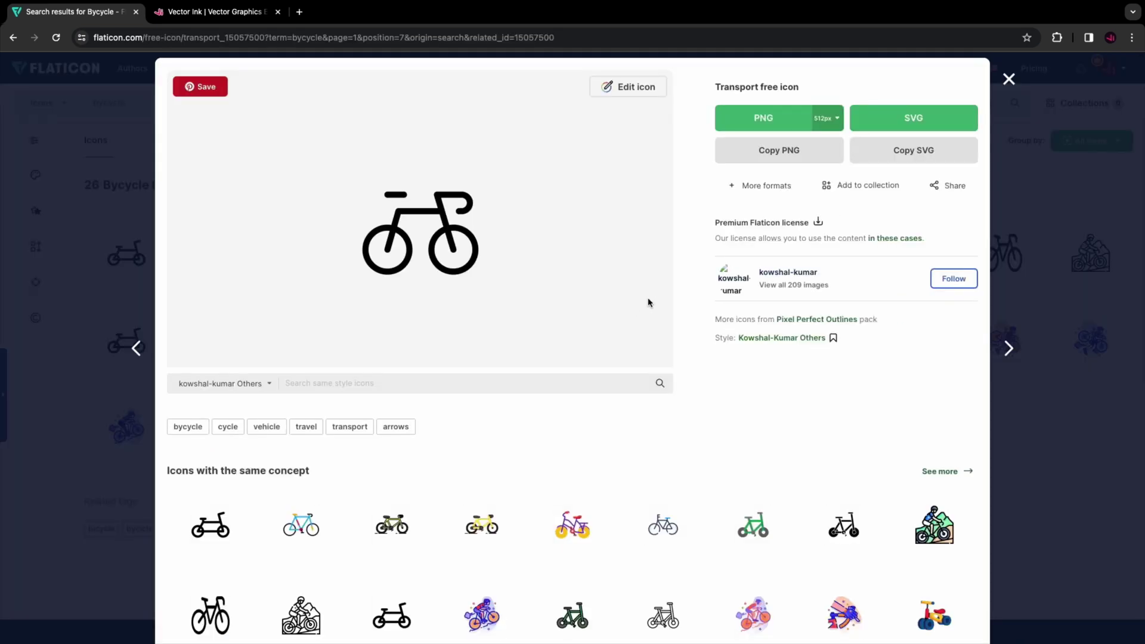
scroll(650, 303, "down", 2)
scroll(847, 497, "up", 2)
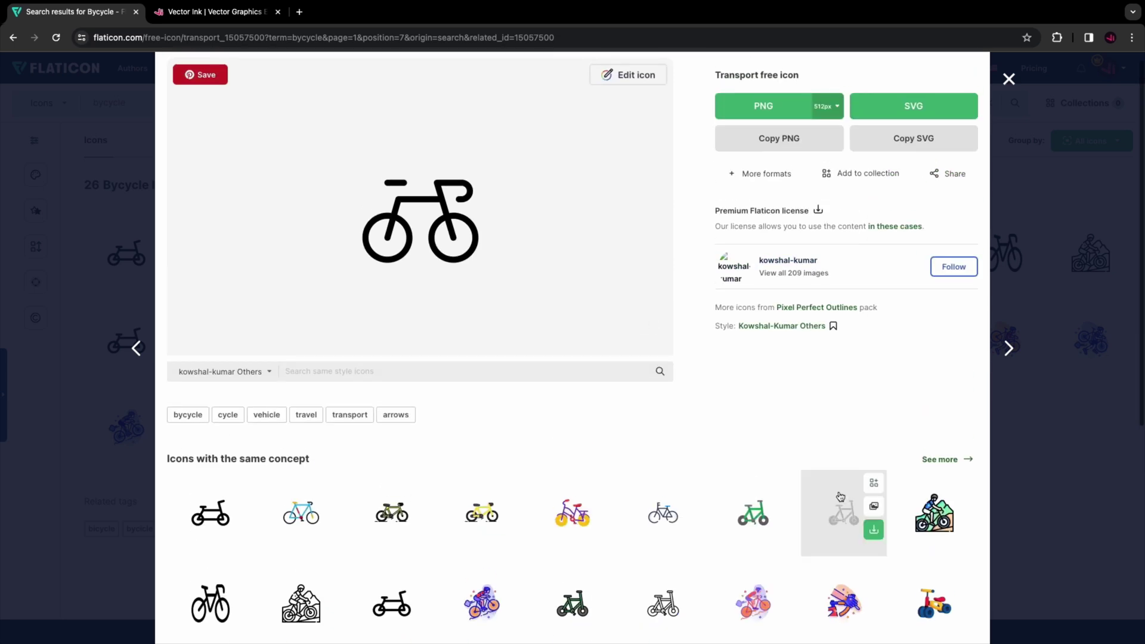
left_click(847, 496)
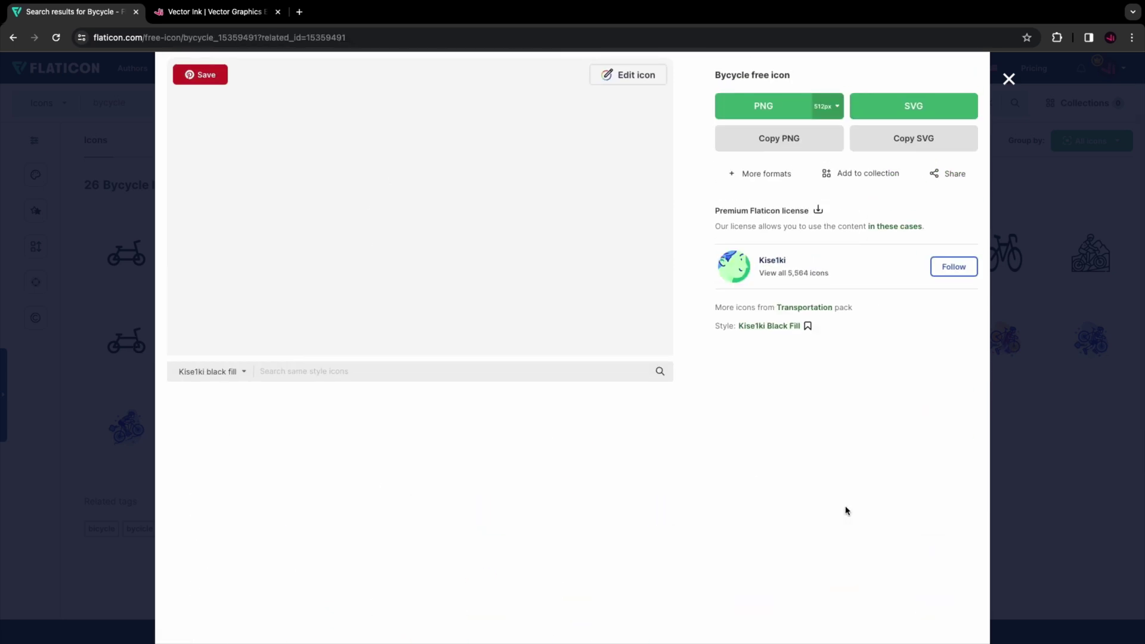
Import the bicycle as SVG into Vector Ink and shrink it above the band
left_click(1056, 39)
left_click(972, 130)
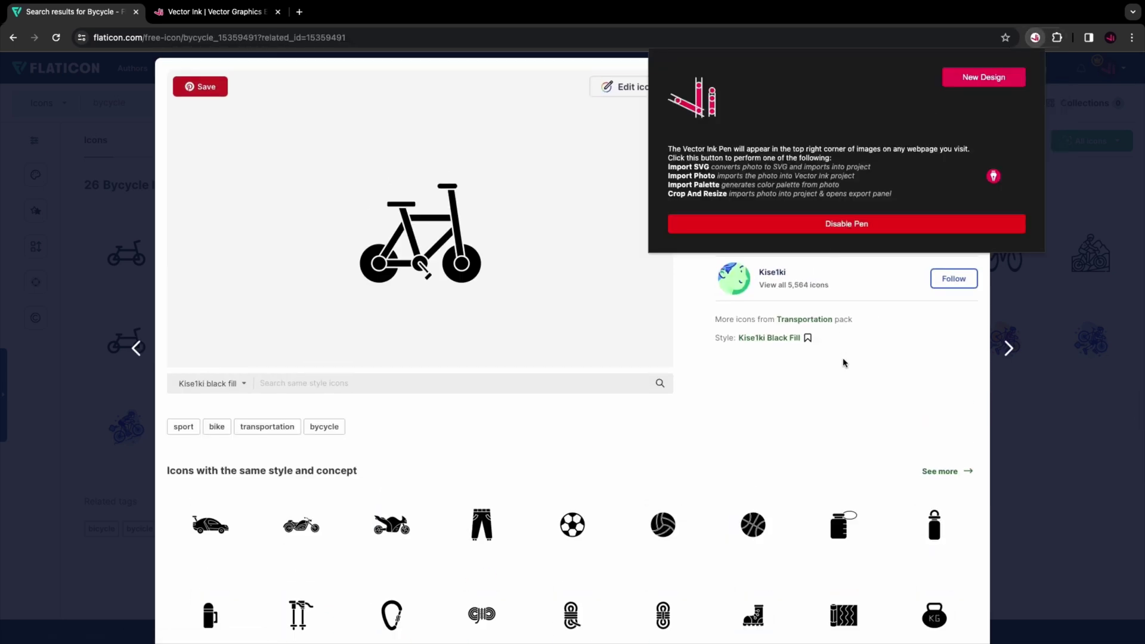
left_click(836, 376)
mouse_move(491, 173)
left_click(452, 189)
left_click(655, 214)
left_click_drag(759, 194, 603, 245)
left_click(805, 198)
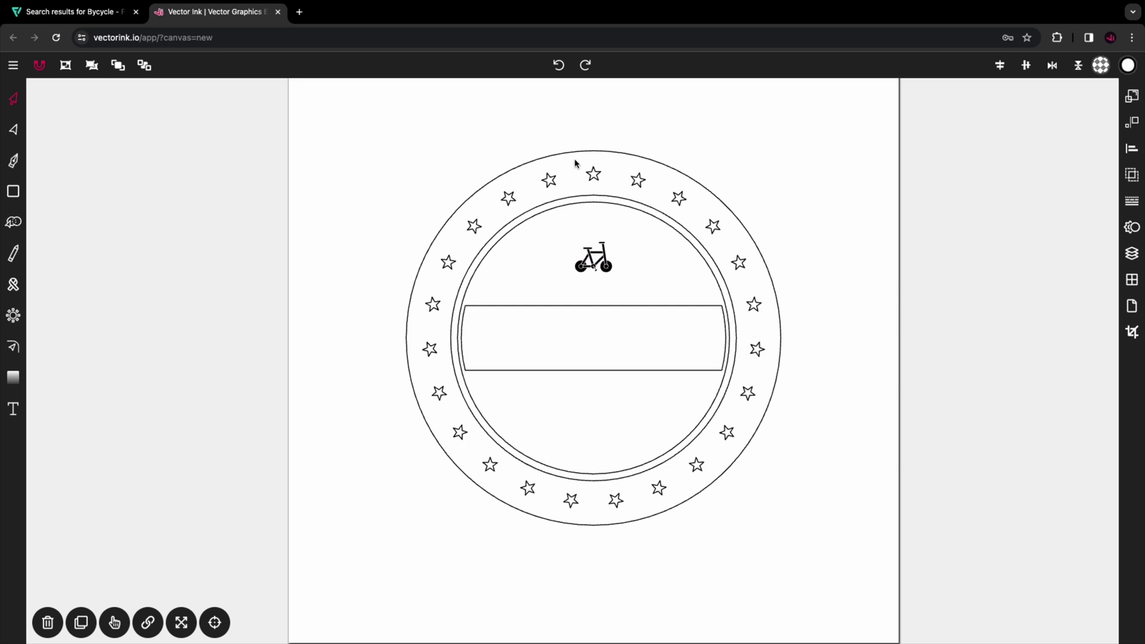
Search Flaticon for 'axe' and open the crossed axes icon's details
left_click(77, 12)
left_click(112, 109)
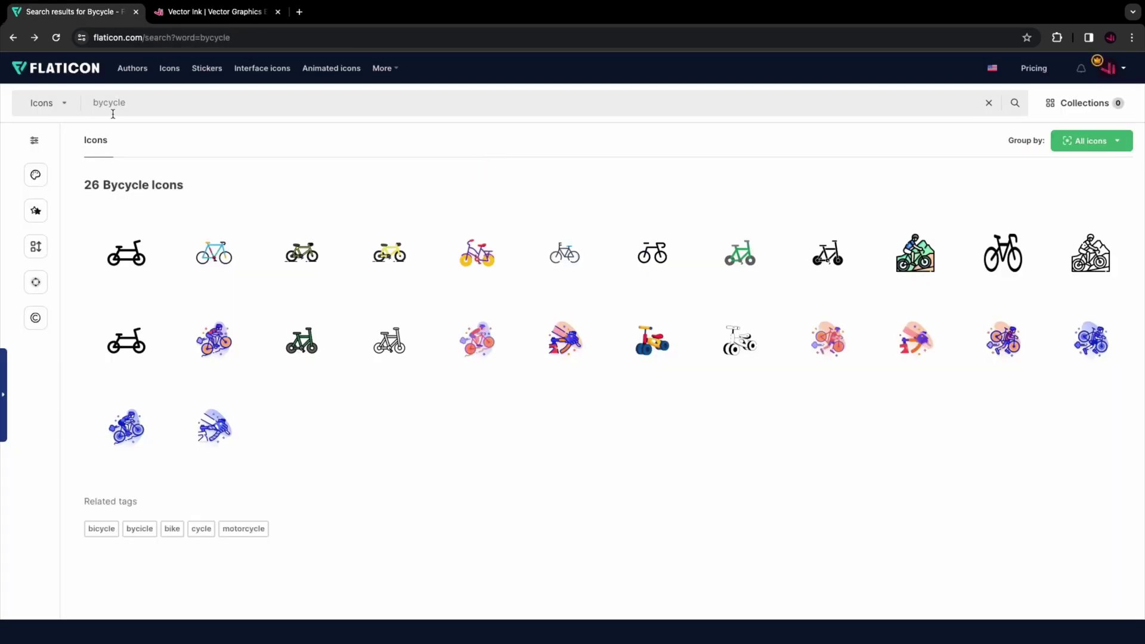
double_click(115, 99)
type("axe")
left_click(607, 158)
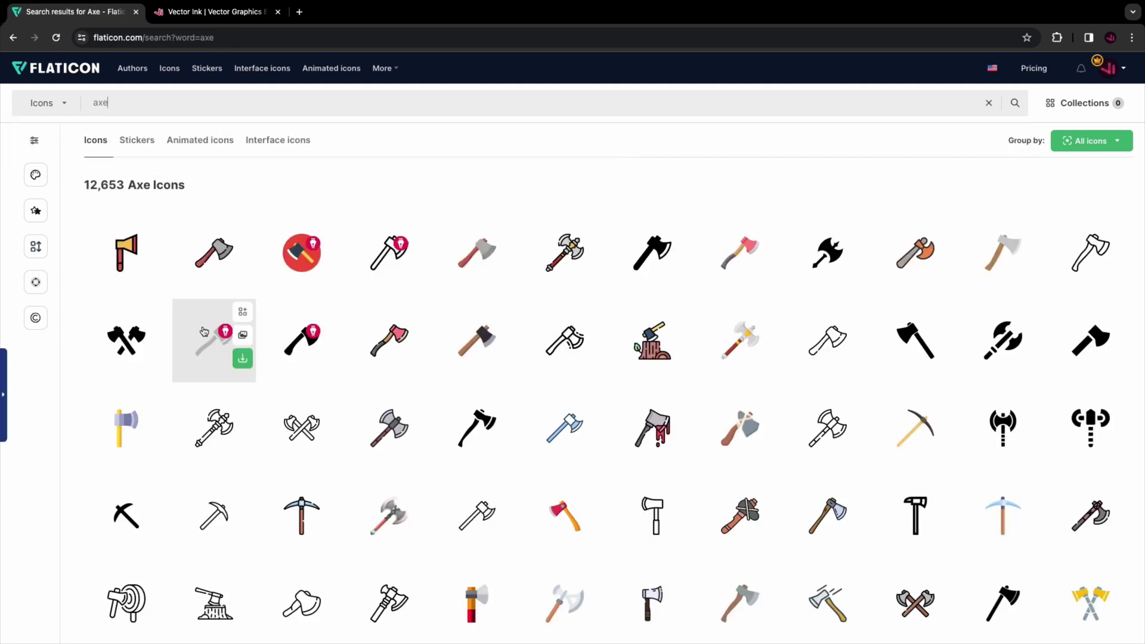
left_click(165, 335)
Import the axes as SVG, shrink it and place it below the band
mouse_move(488, 201)
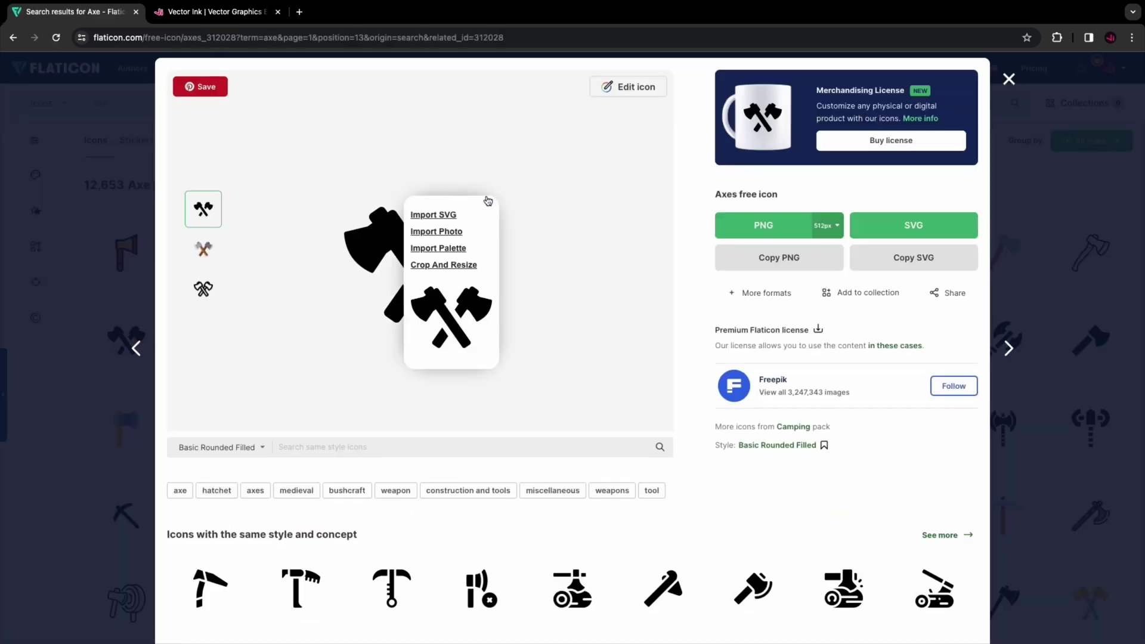
left_click(446, 216)
left_click(670, 255)
left_click_drag(799, 170, 590, 431)
left_click(570, 355)
left_click(893, 176)
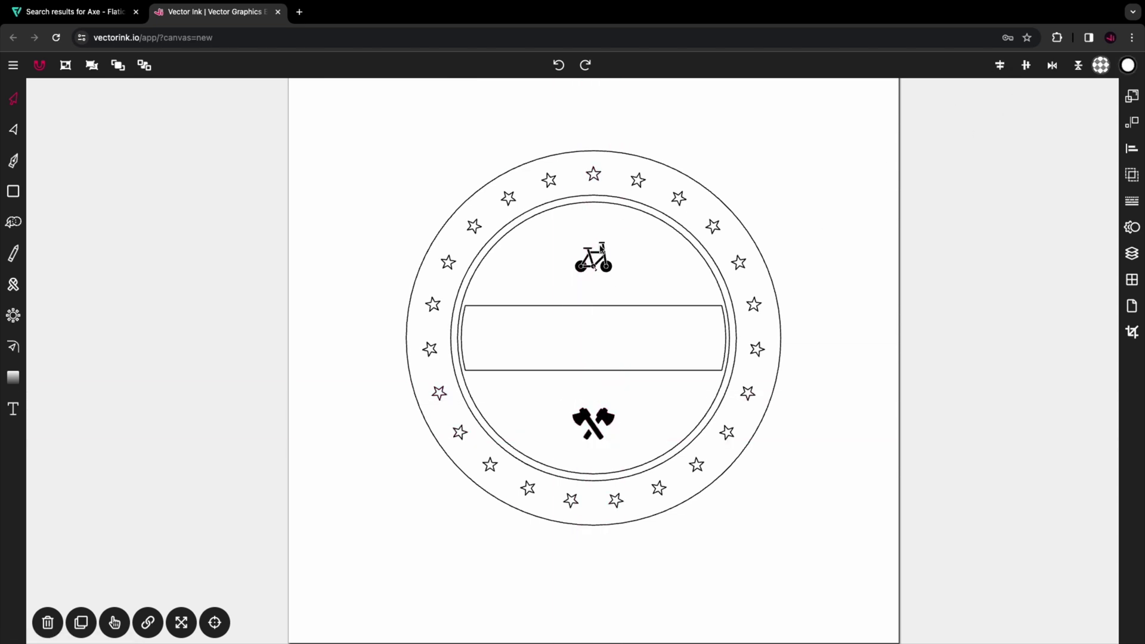
Add the text 'BADGE LOGO' in the BEBASNEUE font
left_click(624, 232)
left_click(13, 409)
left_click(584, 251)
type("BADGE LOGO")
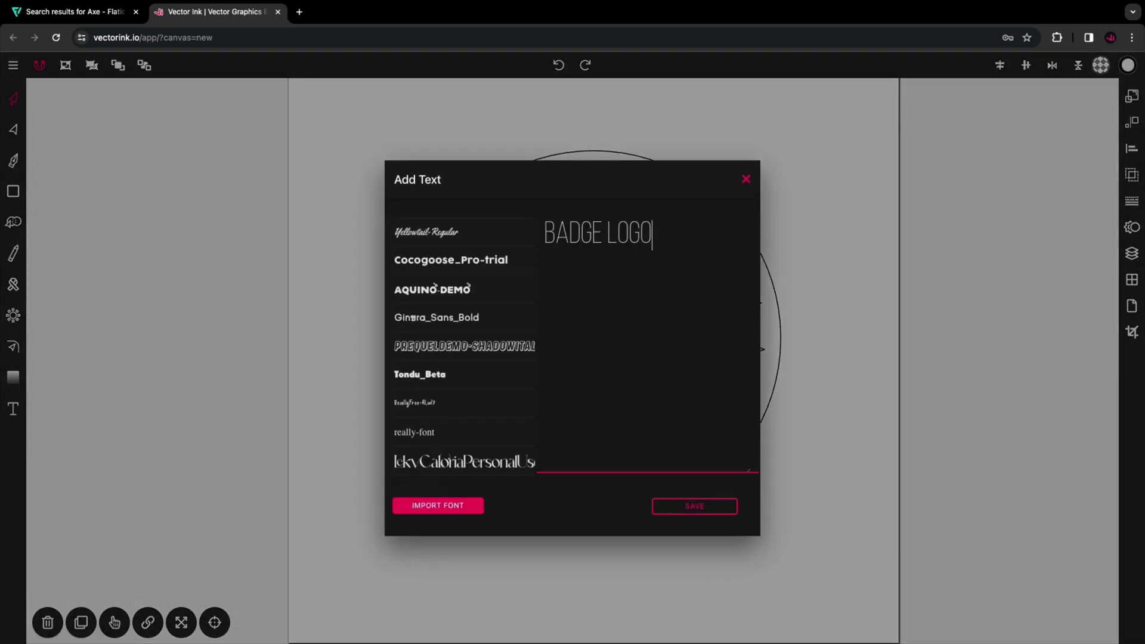
scroll(436, 377, "down", 5)
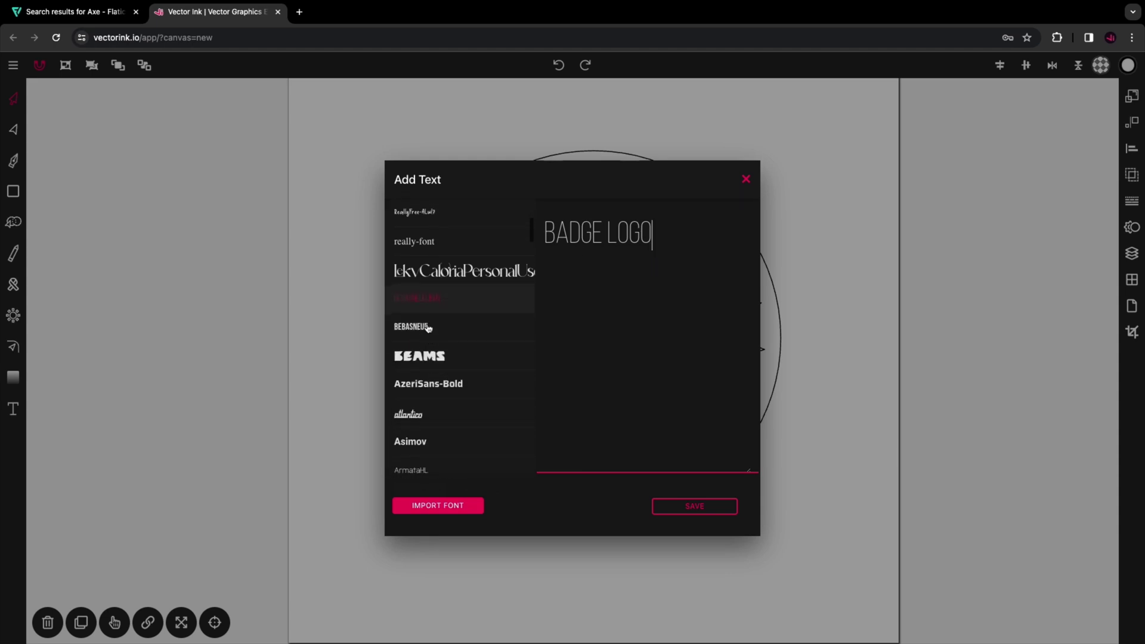
left_click(427, 326)
left_click(716, 506)
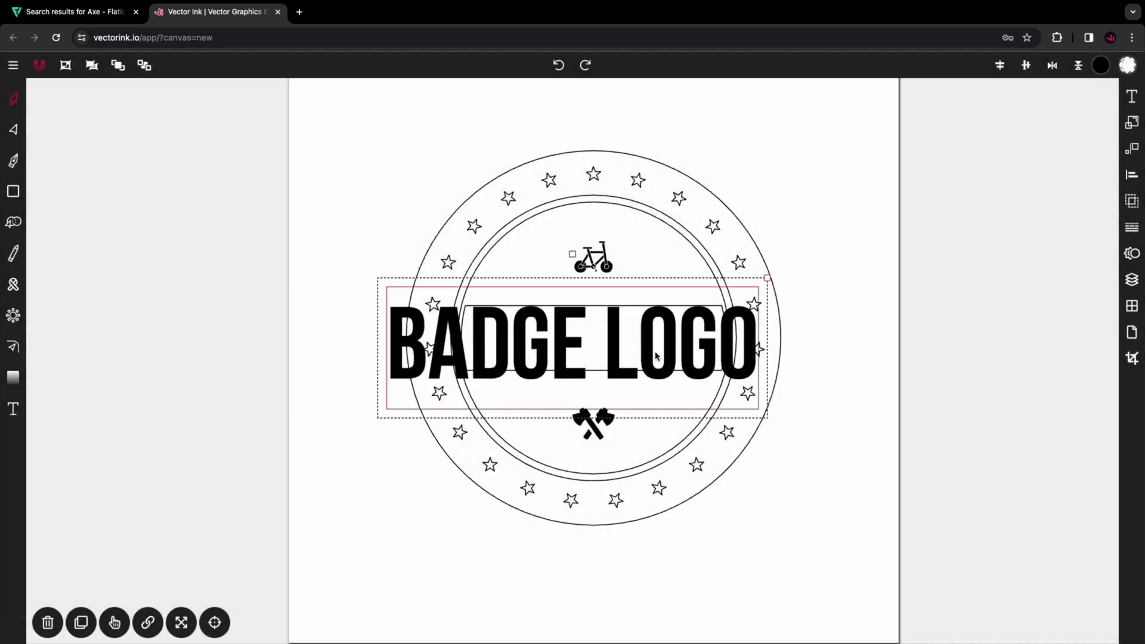
Shrink 'BADGE LOGO' to fit the band and centre it both ways
left_click_drag(770, 285, 710, 295)
left_click(1022, 69)
left_click(999, 68)
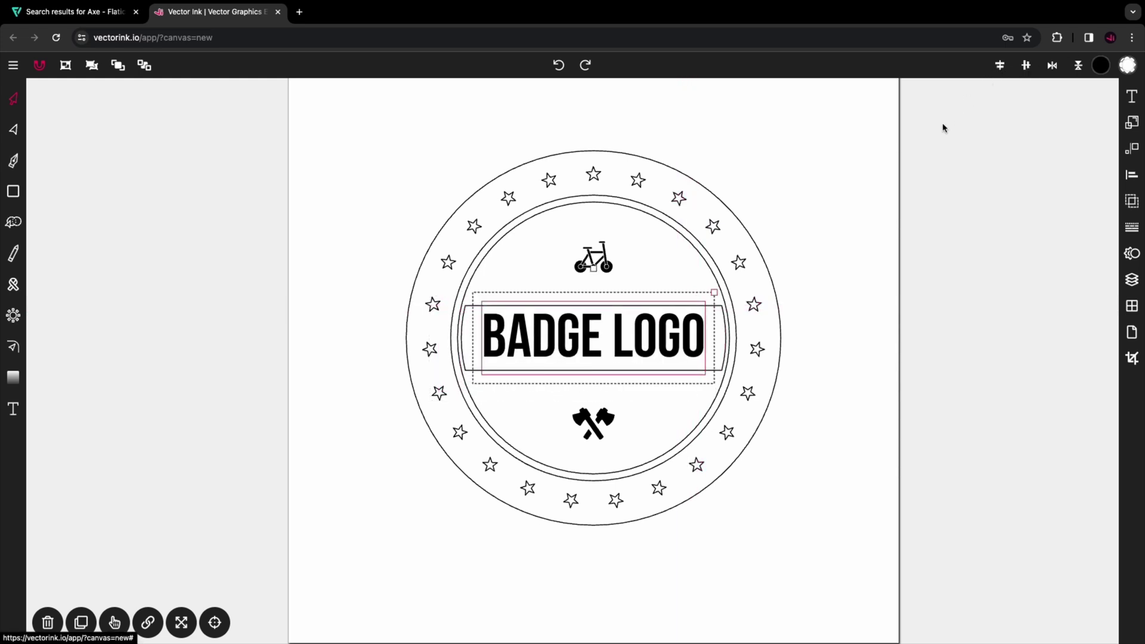
left_click(939, 162)
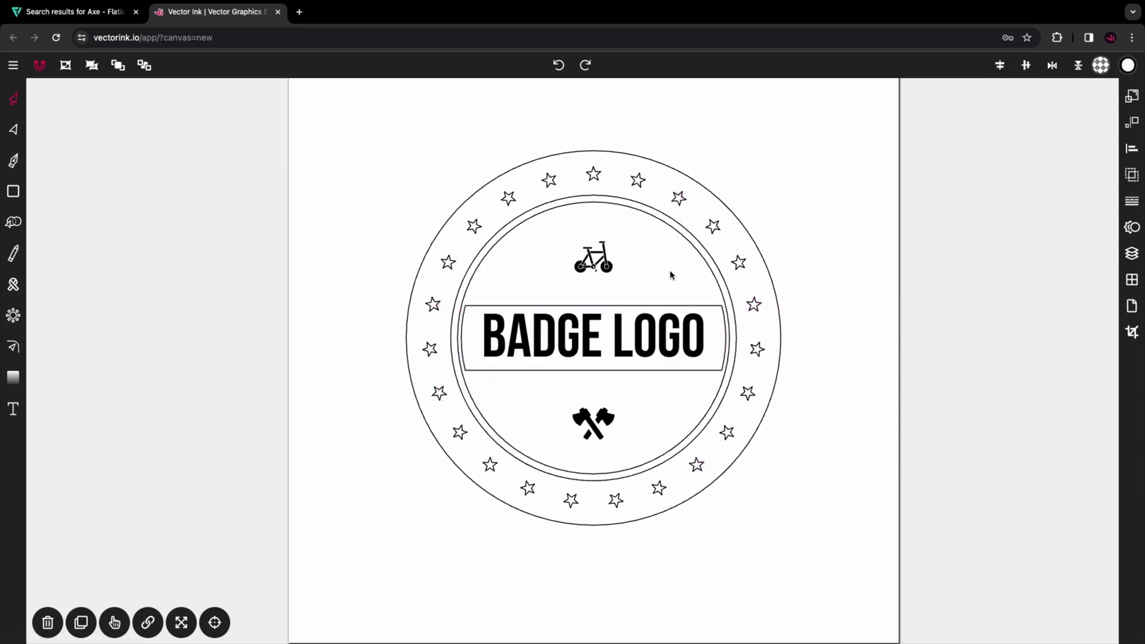
Shuffle the palette generator to 45aab8, e1d772, faf4b1, 394240 and f06b50, then close it
left_click(1101, 66)
left_click(1103, 122)
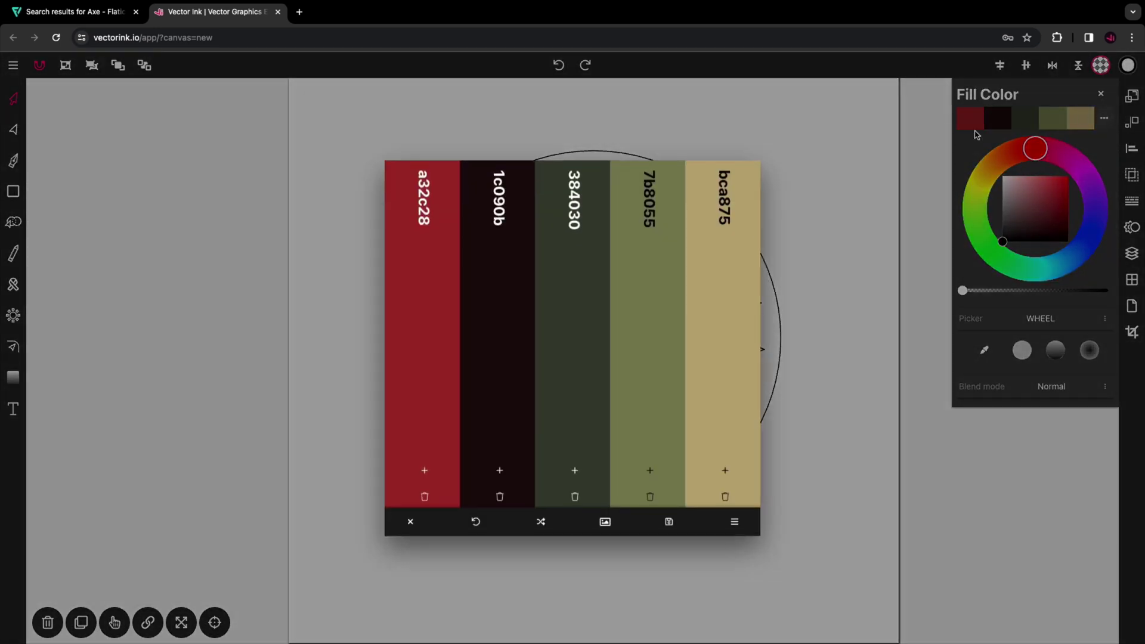
left_click(541, 522)
left_click(541, 522)
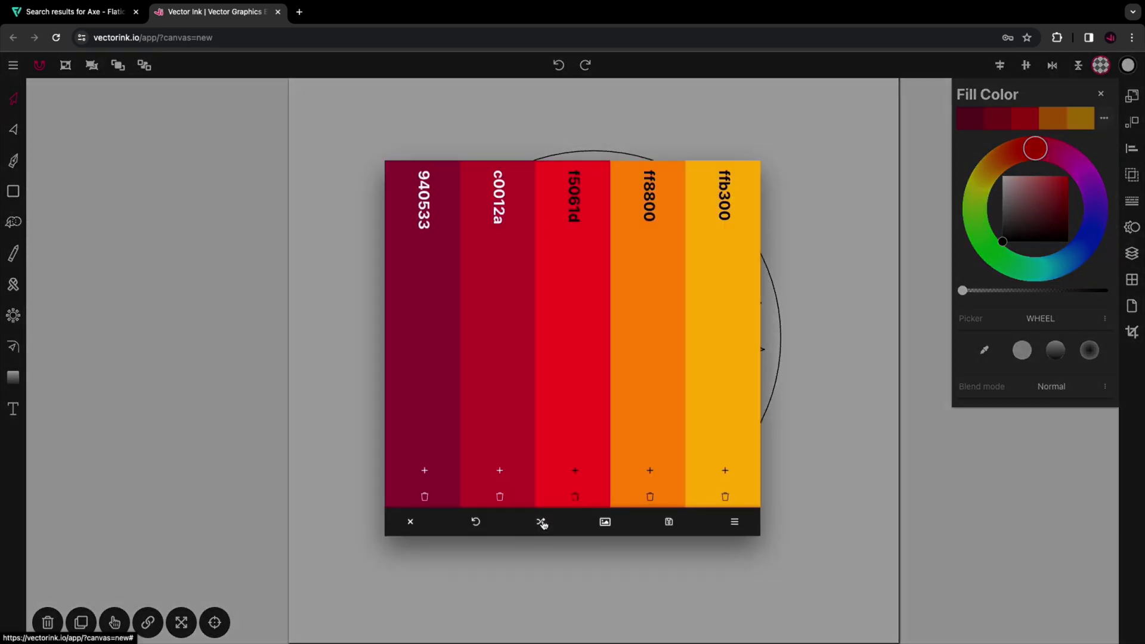
left_click(542, 522)
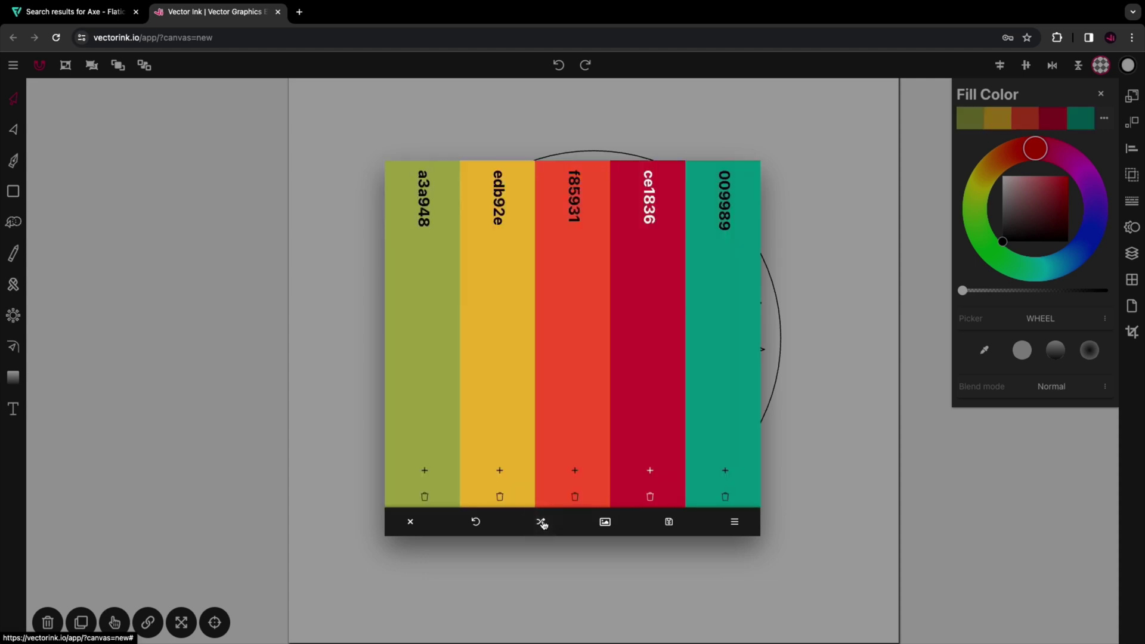
left_click(542, 522)
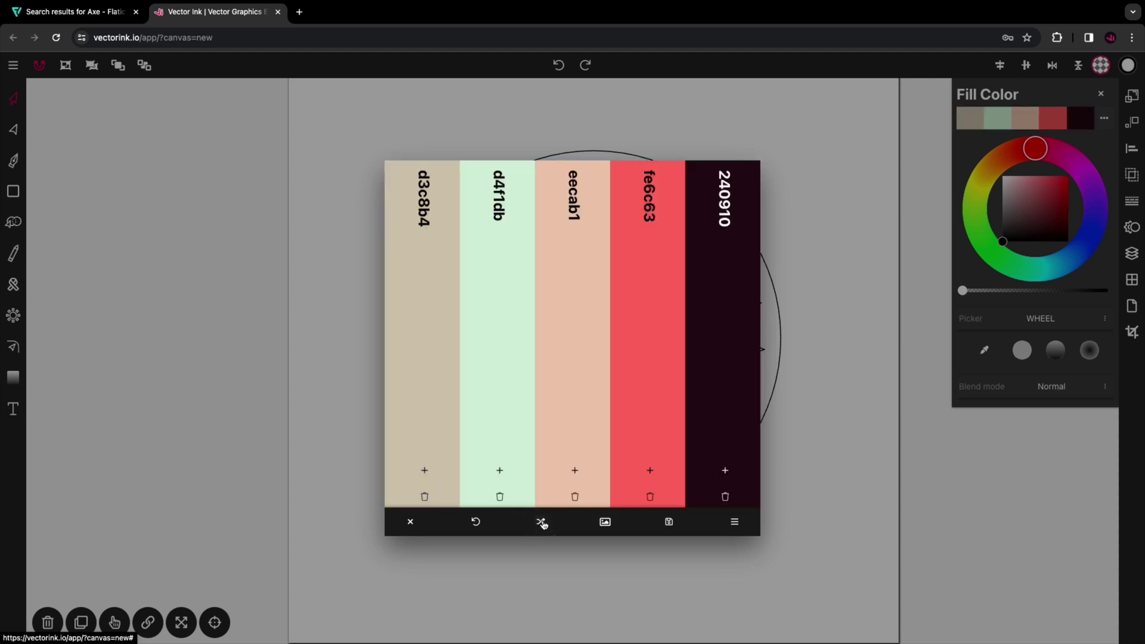
left_click(542, 522)
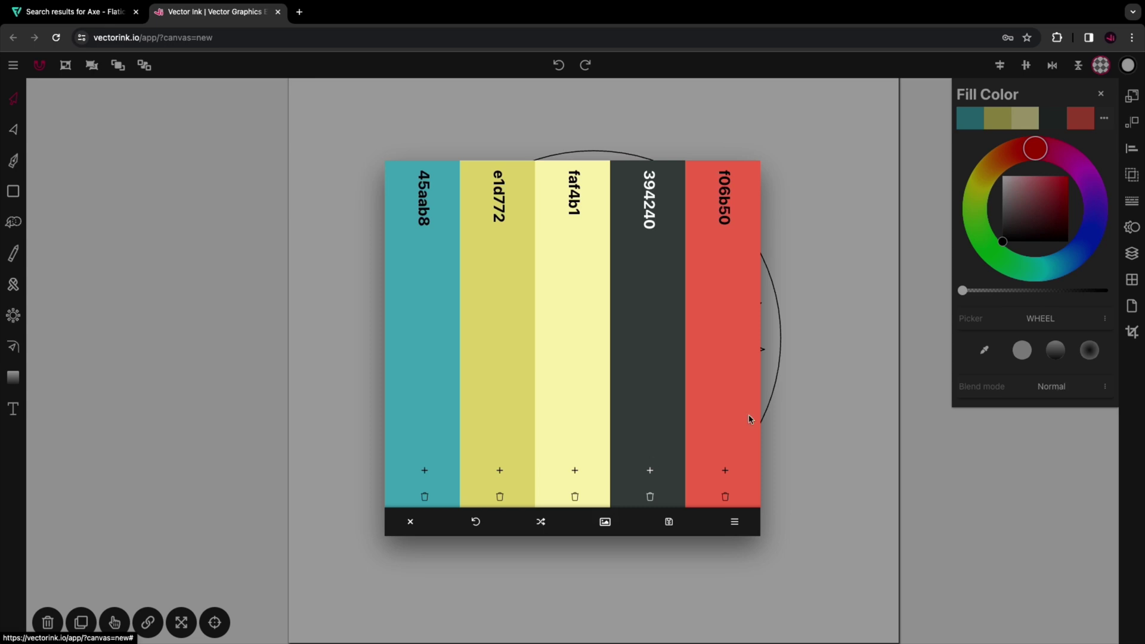
left_click(861, 332)
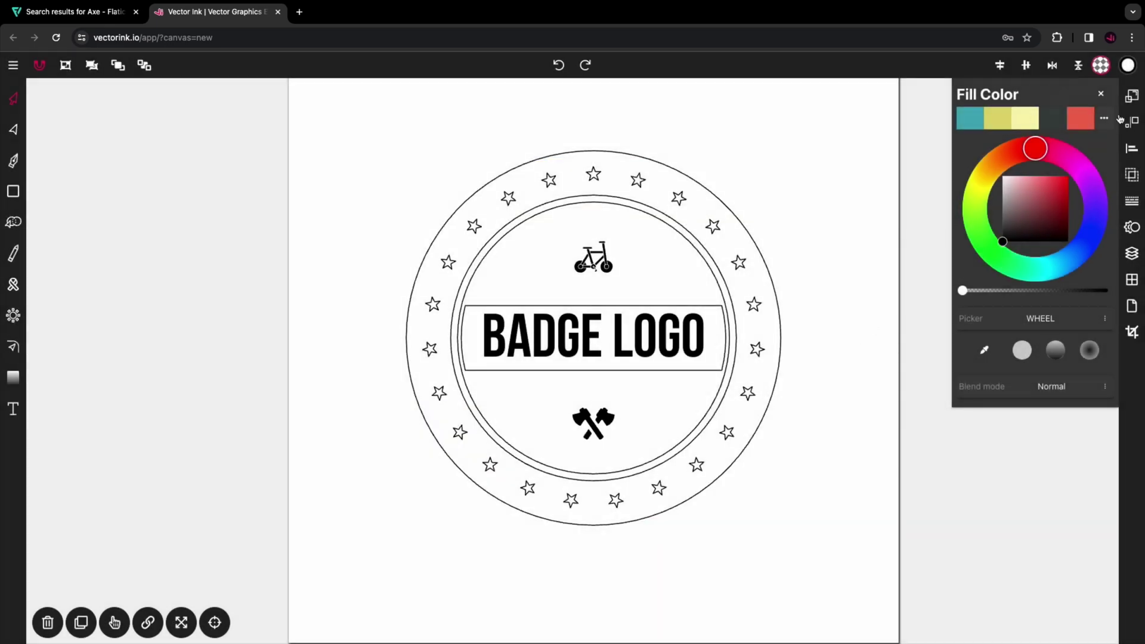
Set the page background to dark grey and the banner's fill opacity to 0
left_click(1132, 305)
left_click(1052, 125)
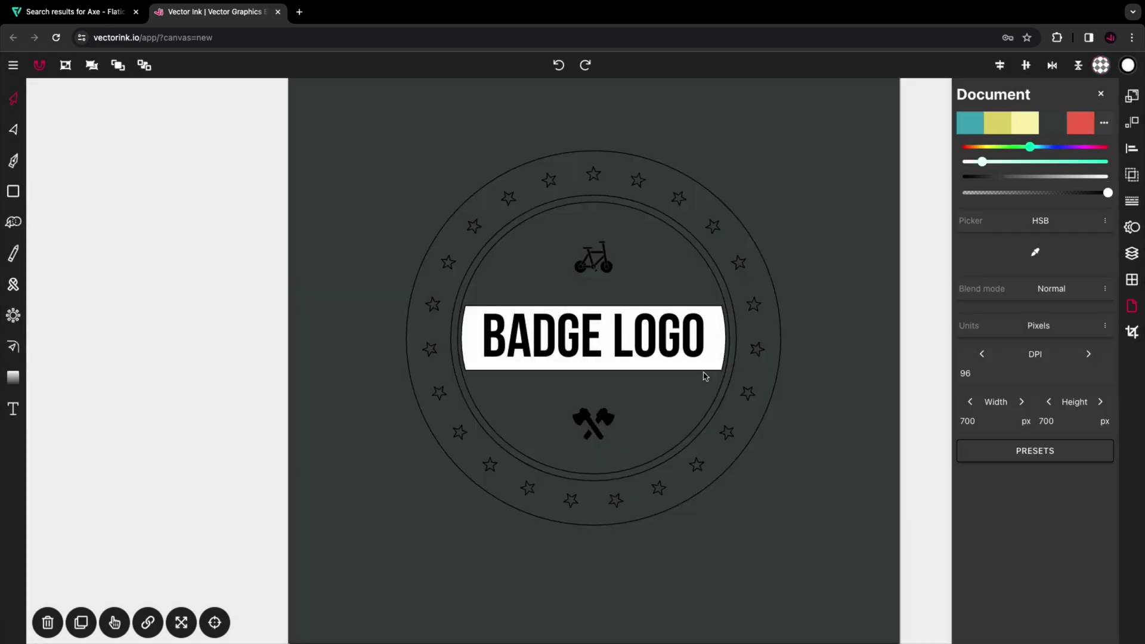
left_click(718, 362)
left_click(1101, 65)
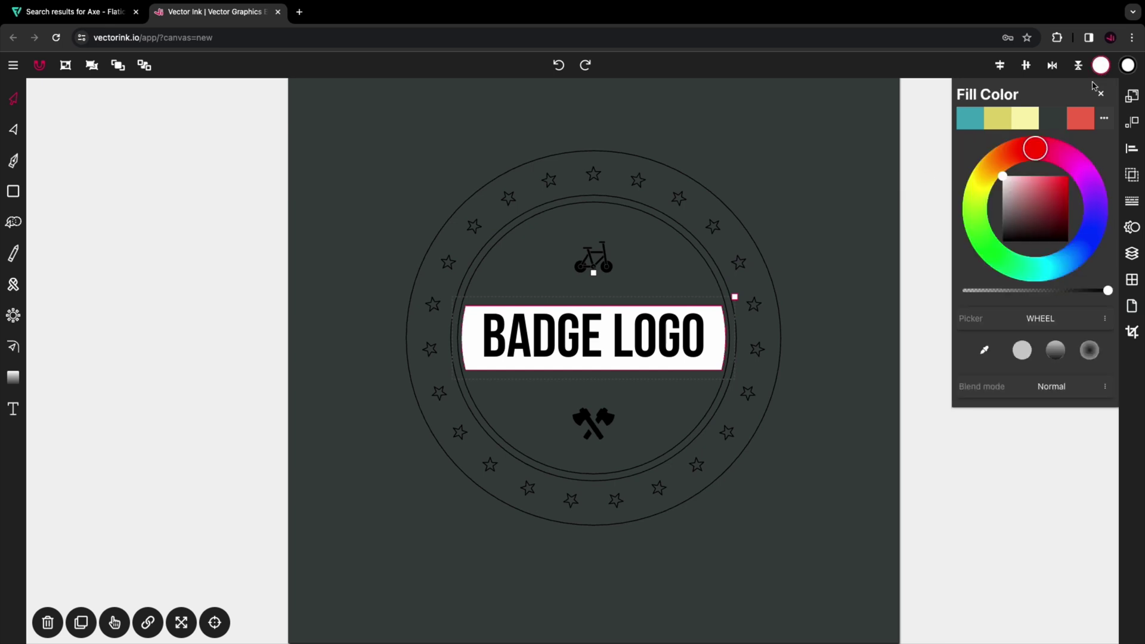
left_click_drag(1108, 290, 840, 302)
left_click(915, 275)
Colour the outlines of the three rings pale yellow
left_click(683, 238)
left_click(125, 633)
left_click(622, 199)
left_click(648, 158)
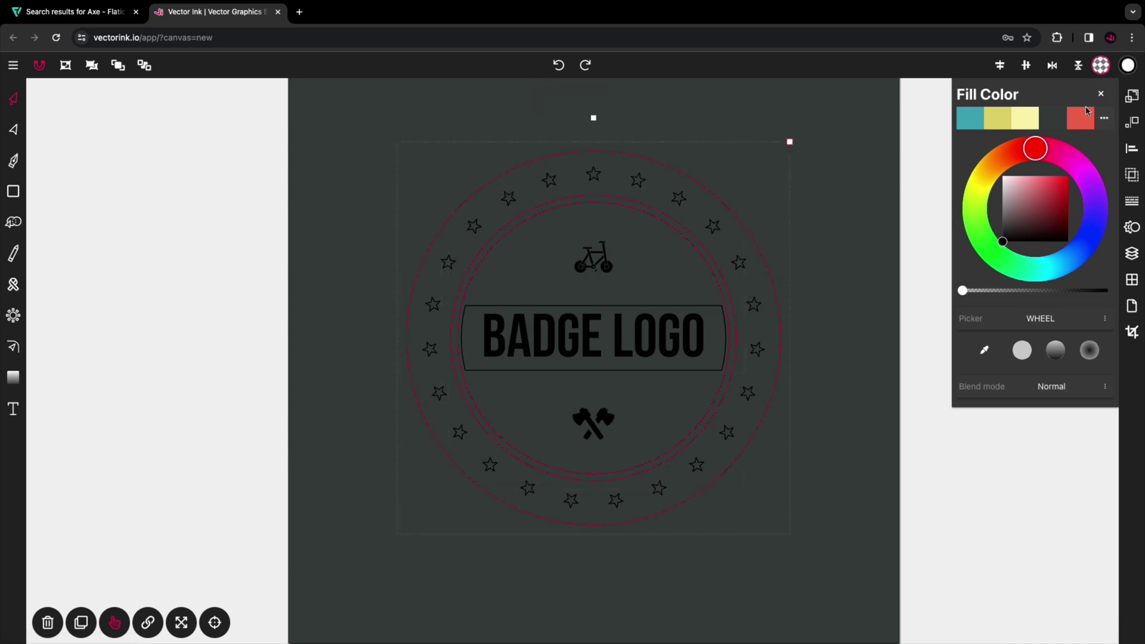
left_click(1128, 65)
left_click(1025, 118)
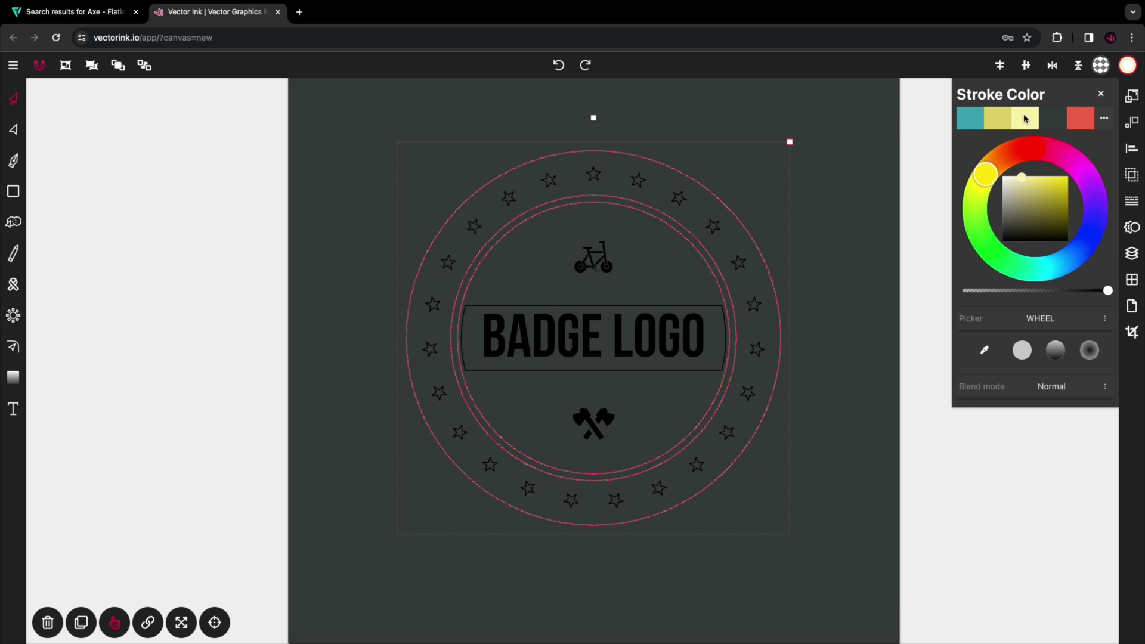
left_click(919, 173)
Increase the stroke width of the outer and inner rings, then select the text and banner
left_click(715, 203)
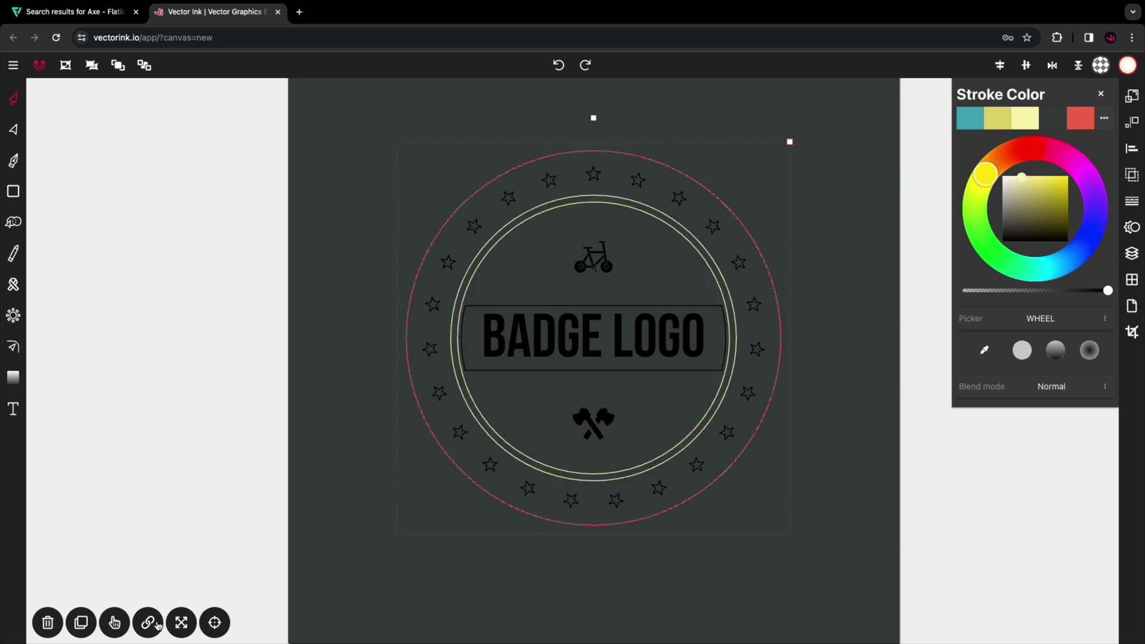
left_click(115, 622)
left_click(529, 215)
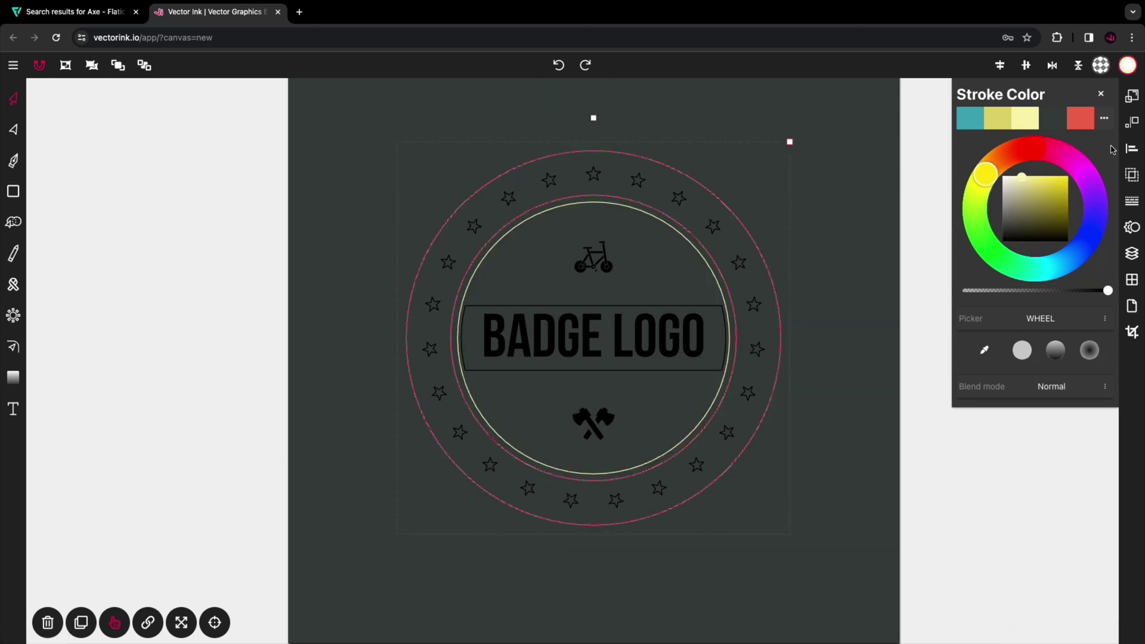
left_click(1132, 201)
left_click(1088, 121)
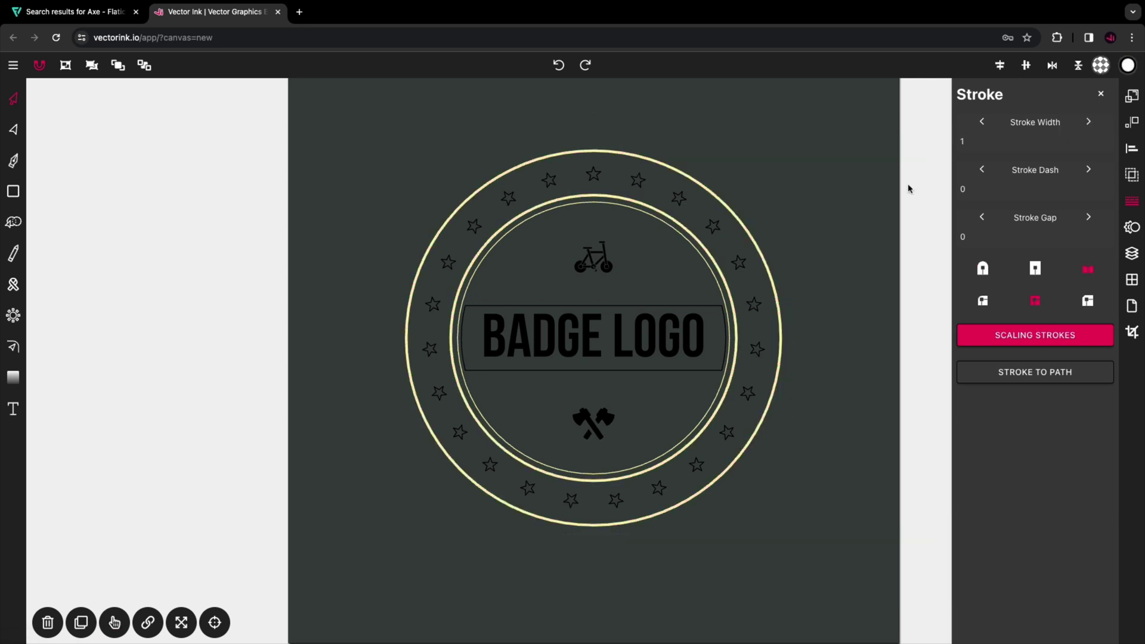
left_click(489, 303)
left_click(721, 312)
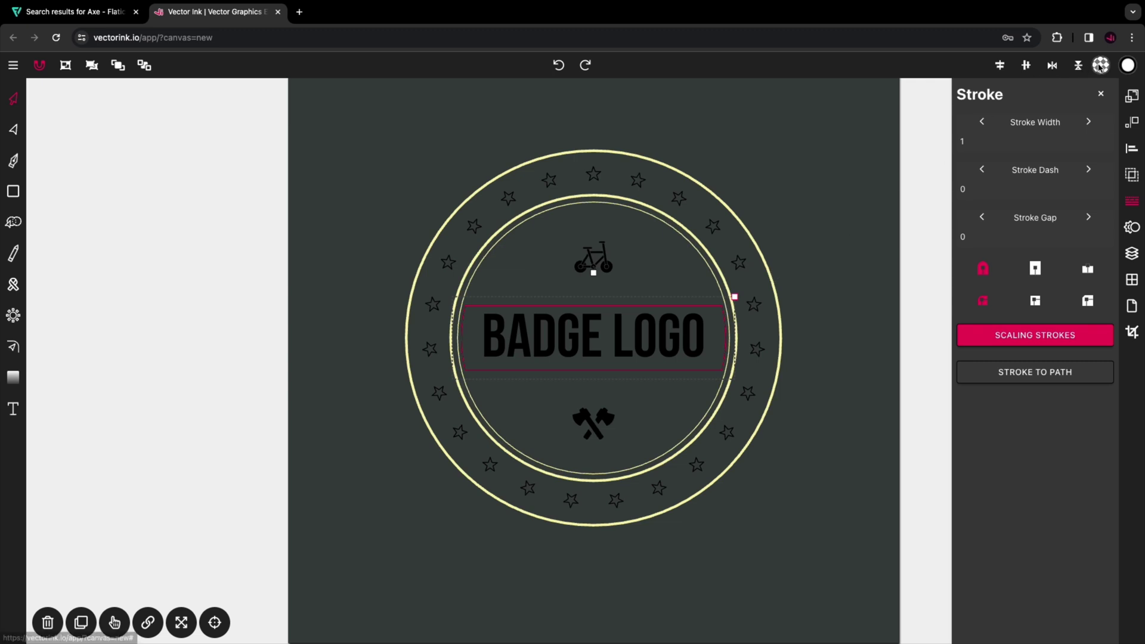
Fill the BADGE LOGO banner with light yellow
left_click(1100, 66)
left_click(1024, 122)
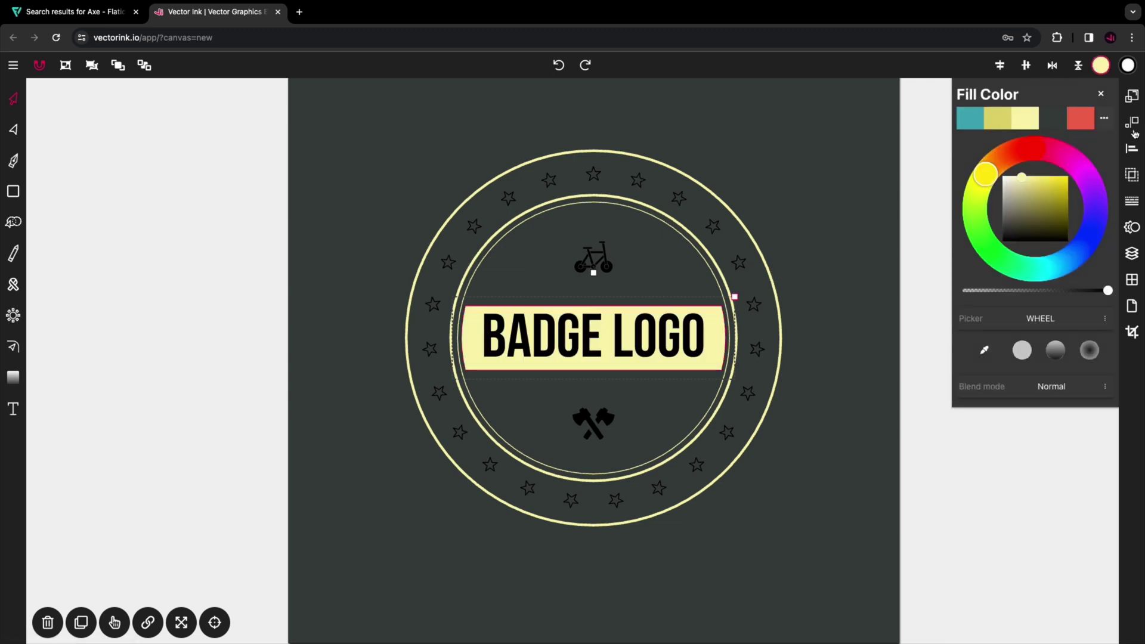
left_click(1132, 201)
left_click(925, 191)
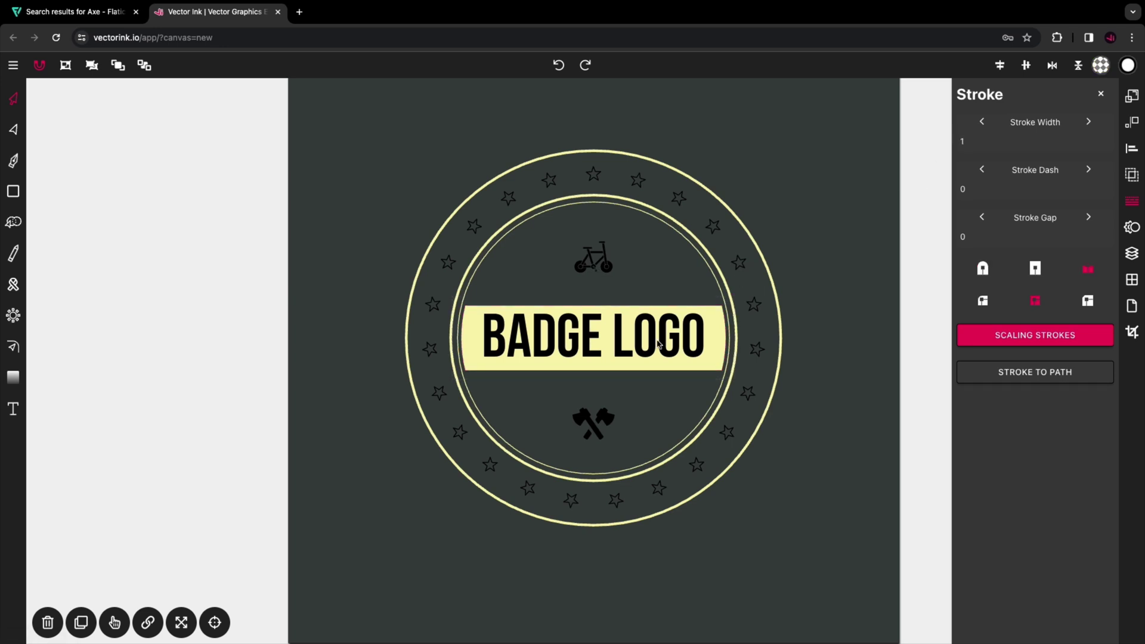
Give the BADGE LOGO text a dark grey fill
left_click(656, 346)
left_click(1101, 65)
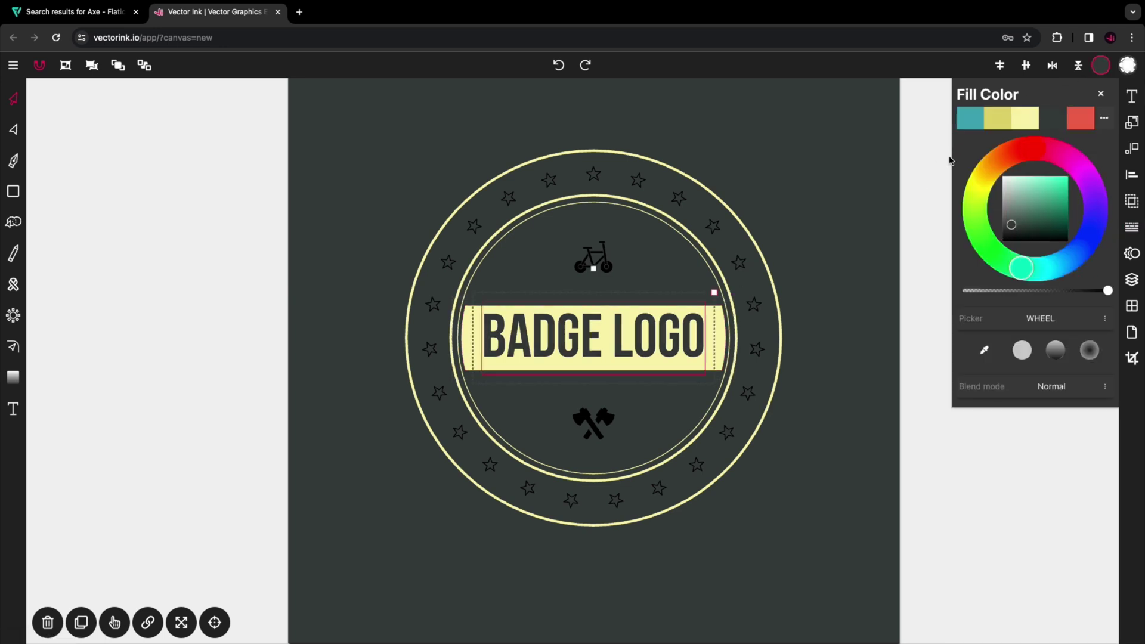
left_click(929, 167)
Colour the bicycle and axes icons light yellow
left_click(606, 262)
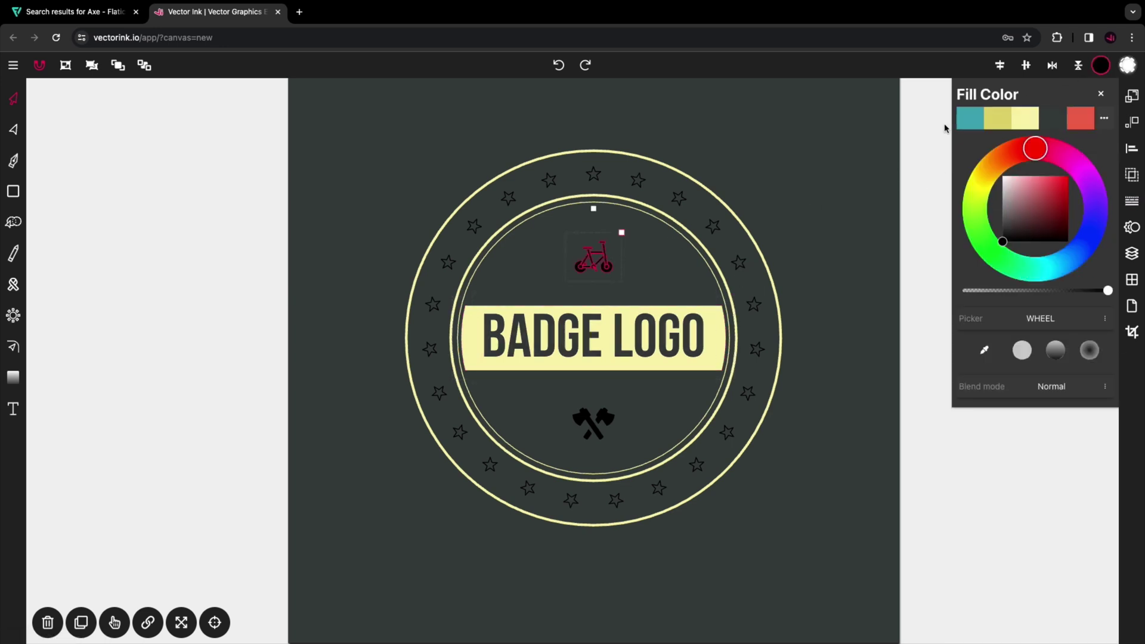
left_click(1027, 123)
left_click(620, 412)
left_click(1023, 122)
left_click(920, 174)
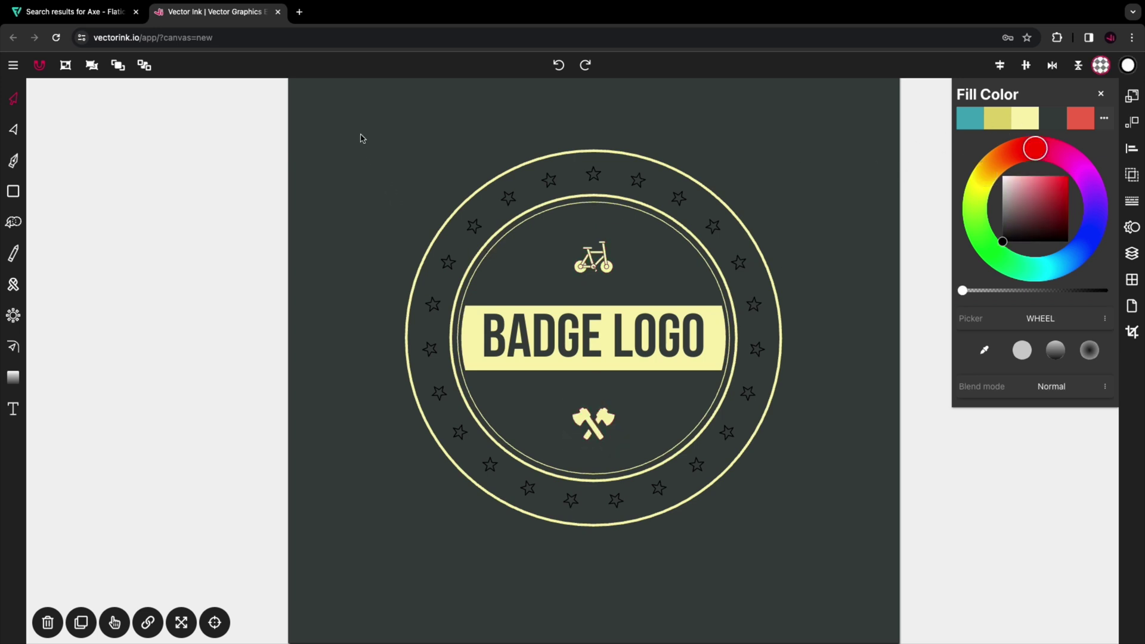
Fill the outline stars on the badge's left half light yellow
left_click_drag(396, 154, 567, 564)
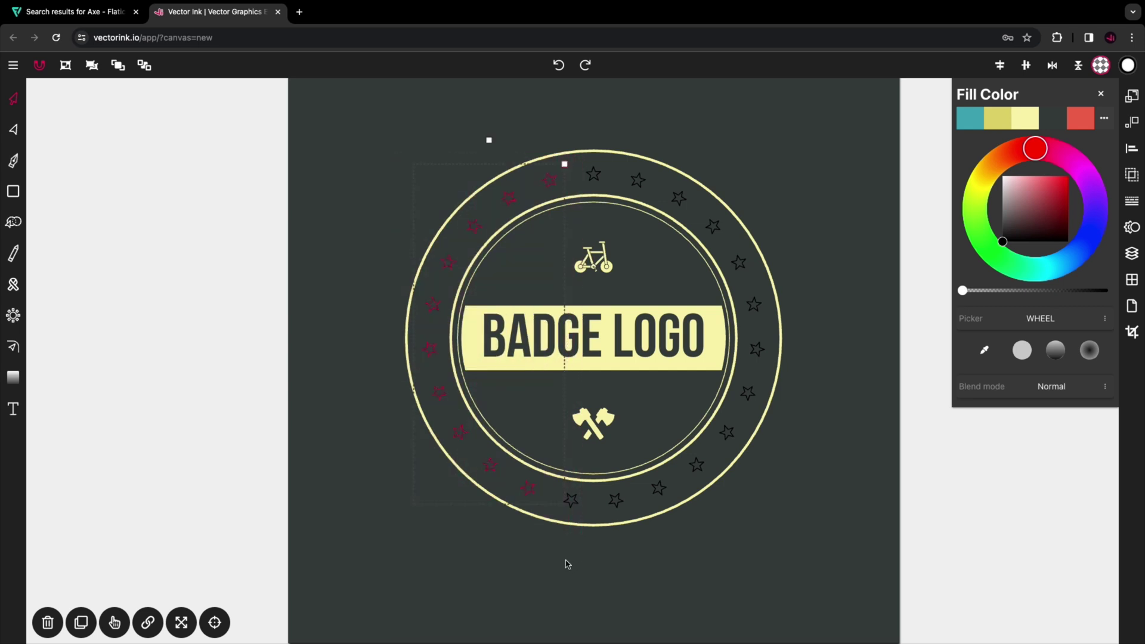
left_click(1028, 119)
left_click(1132, 201)
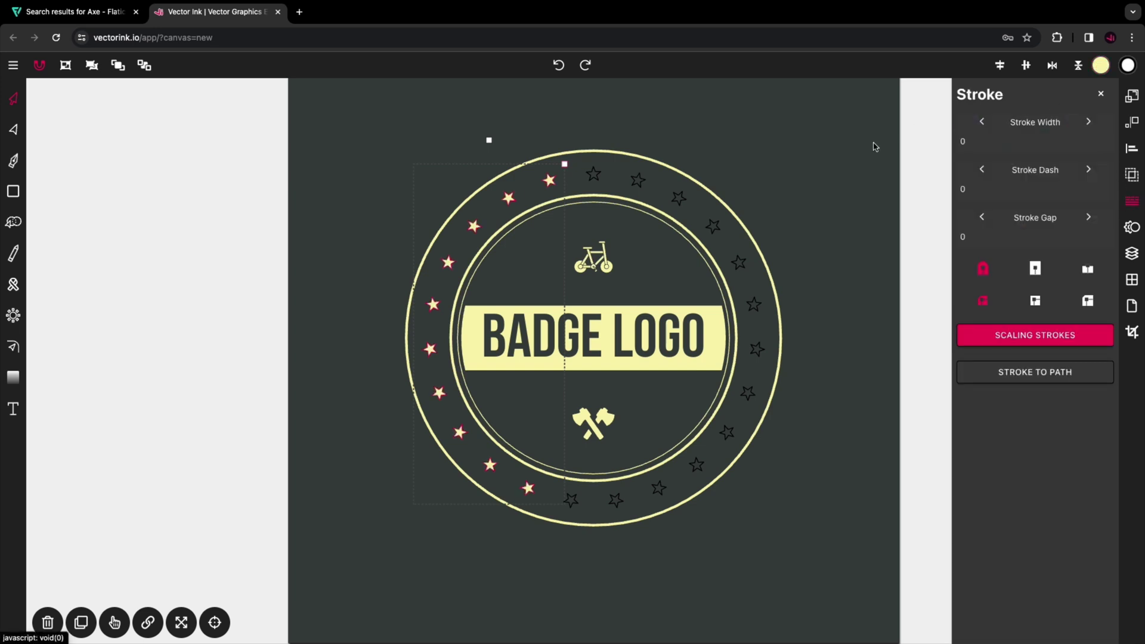
left_click(827, 168)
Fill the outline stars on the right half light yellow
left_click_drag(836, 149, 647, 508)
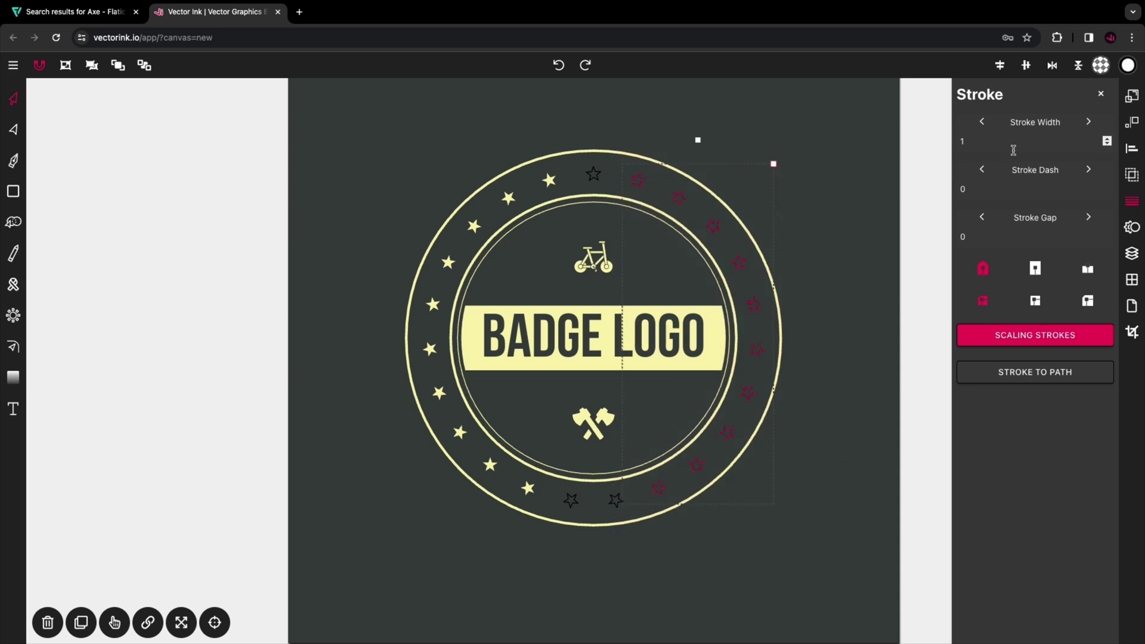
left_click(1101, 65)
left_click(1028, 119)
left_click(930, 171)
Fill the two bottom stars and the top star light yellow
left_click_drag(540, 544, 636, 517)
left_click(115, 623)
left_click(593, 174)
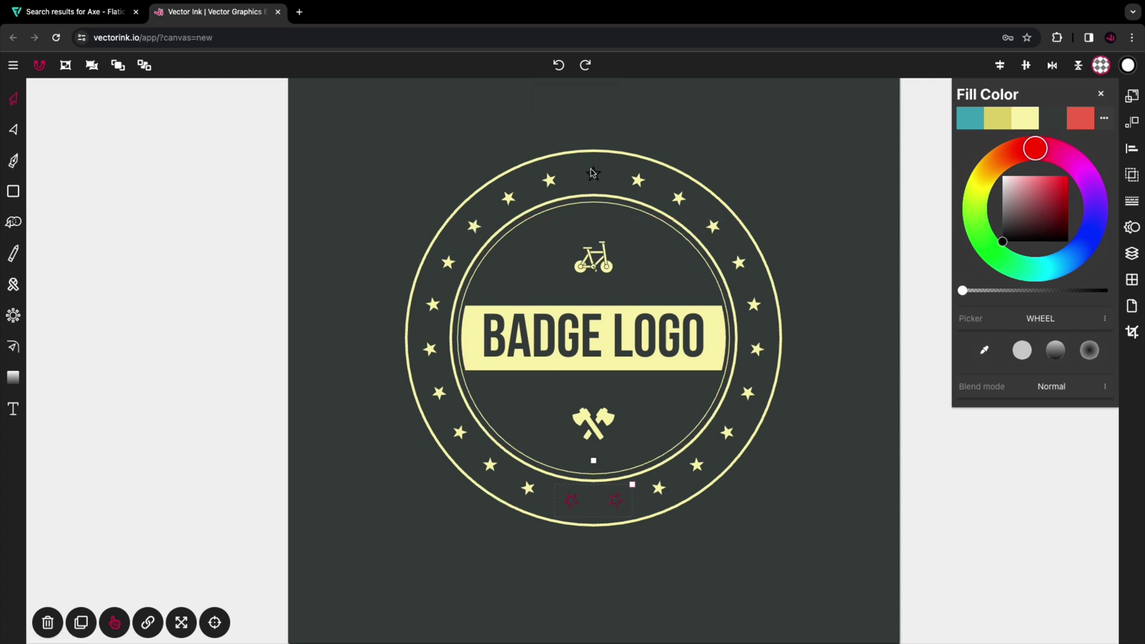
left_click(1017, 119)
left_click(1132, 201)
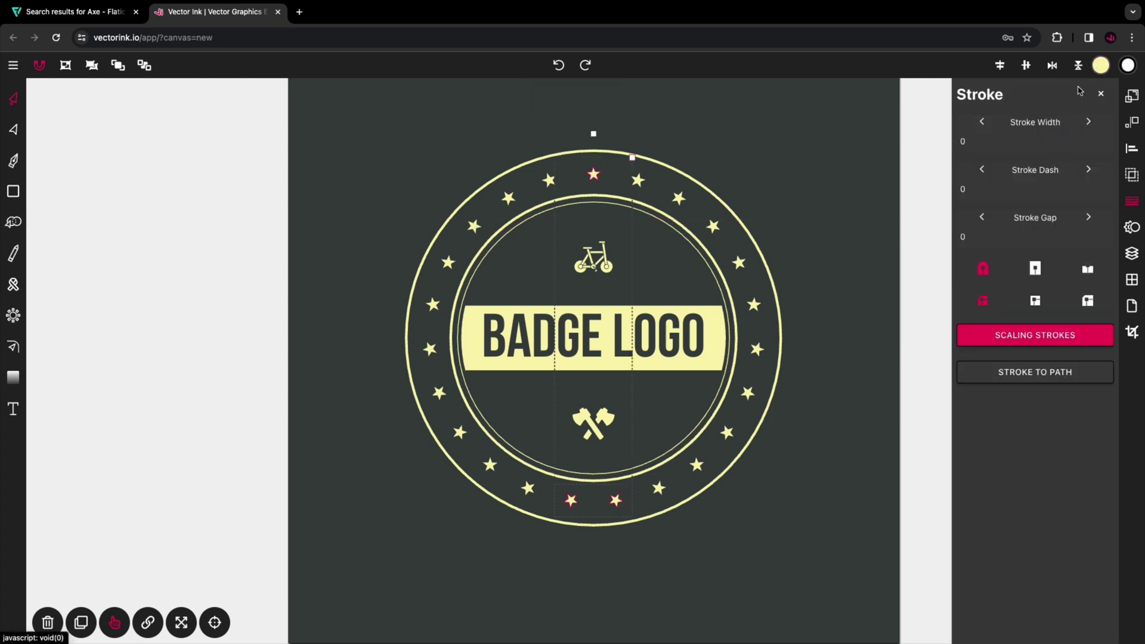
left_click(1100, 94)
left_click(970, 136)
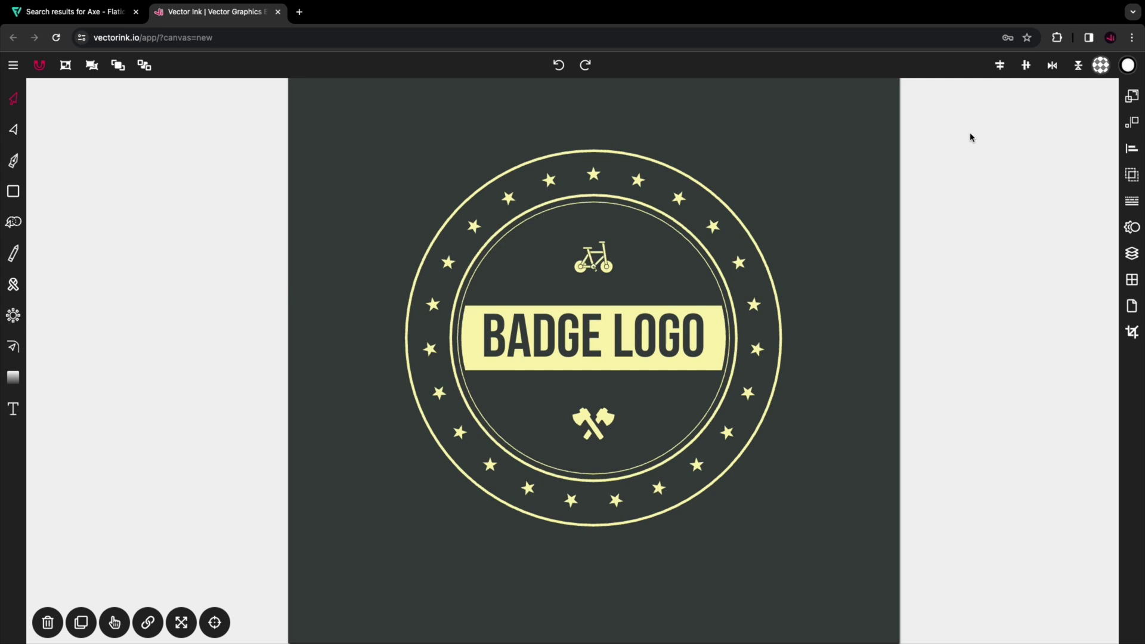